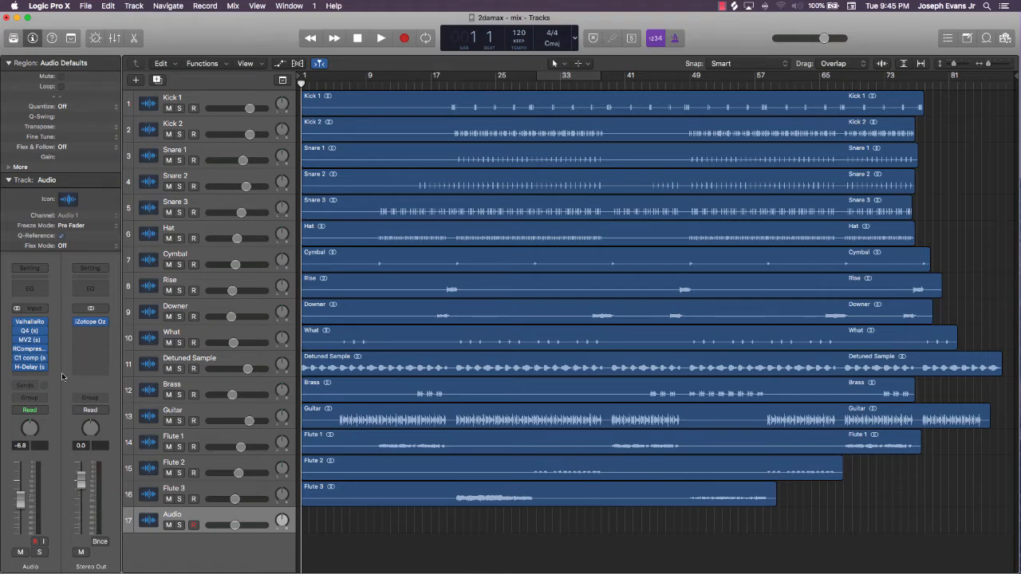
Step: Open the ValhallaRoom reverb on the Audio track, review its controls, and close it
click(32, 327)
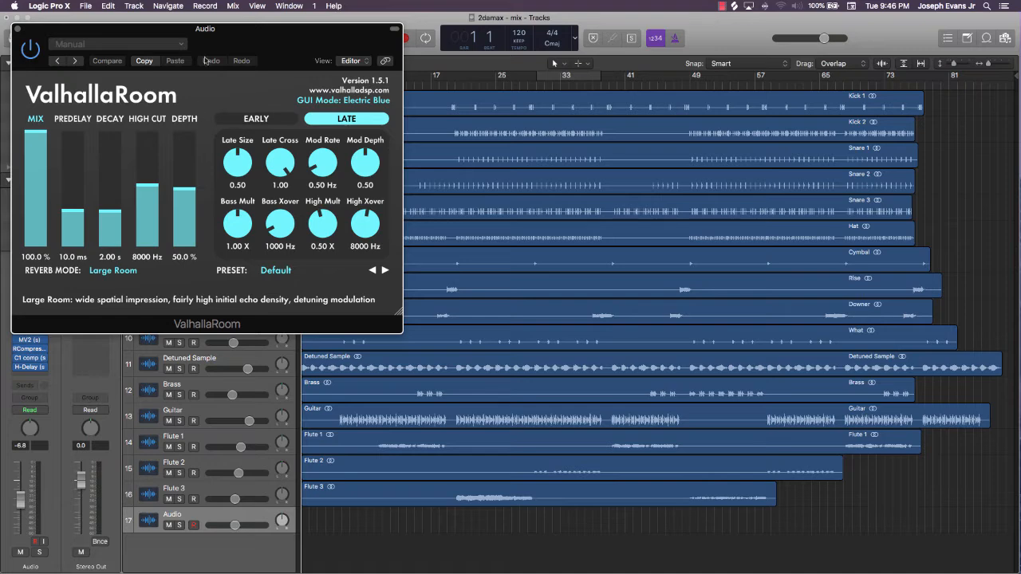
drag(232, 45, 542, 108)
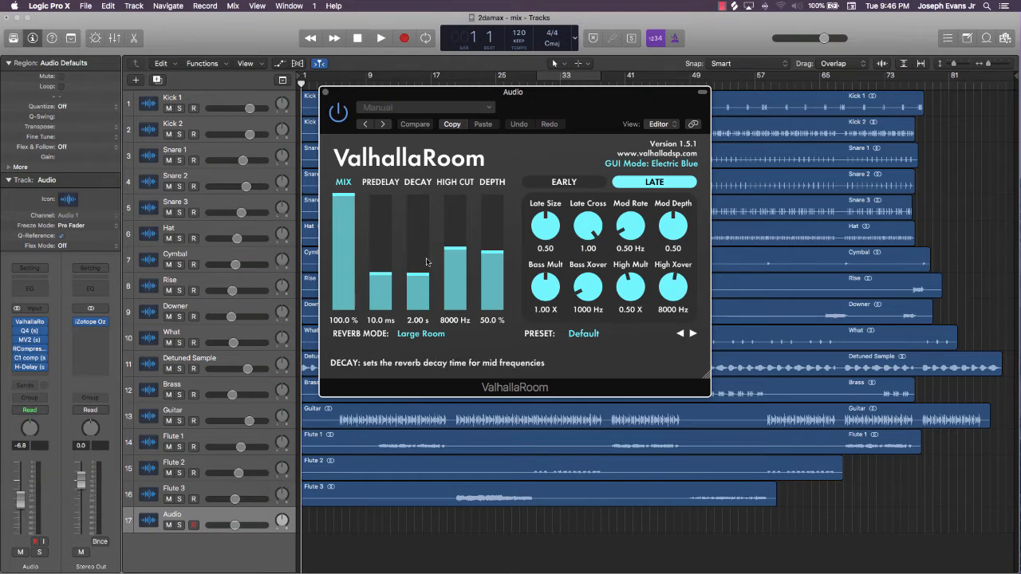
click(326, 93)
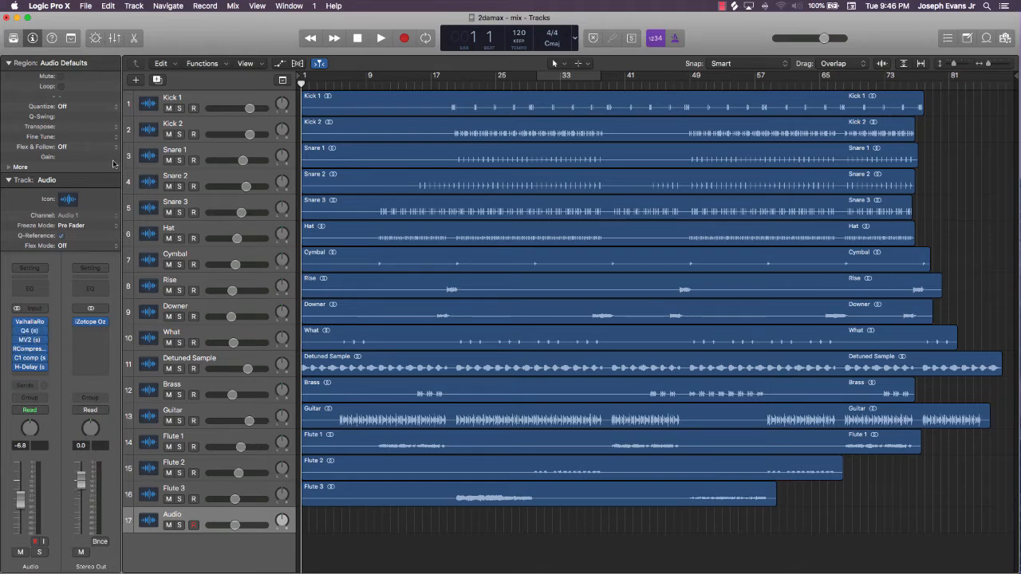
Step: Open the Q4 (s) equalizer on the Audio track, look over its four bands, and close it
click(30, 331)
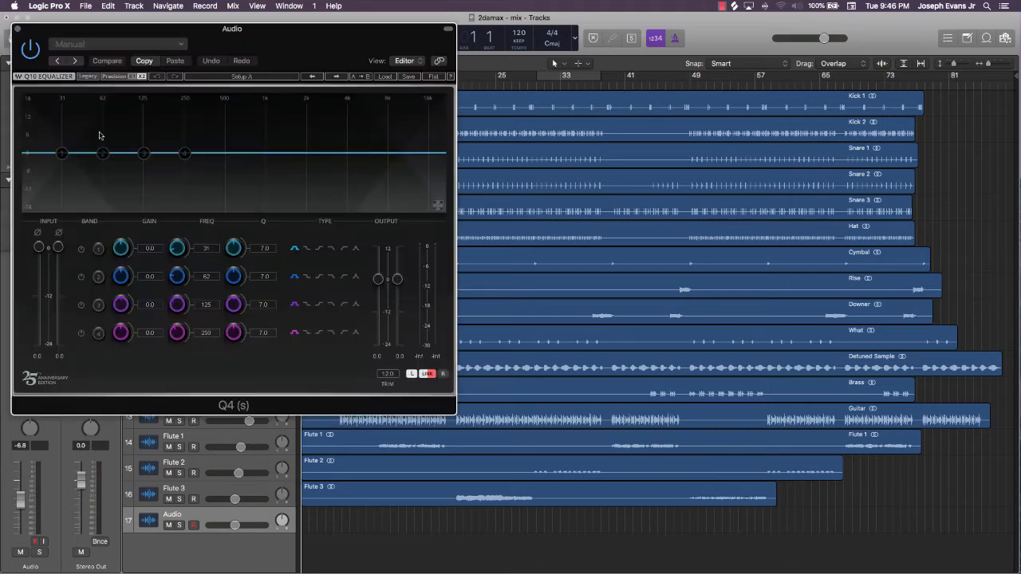
drag(248, 36, 314, 43)
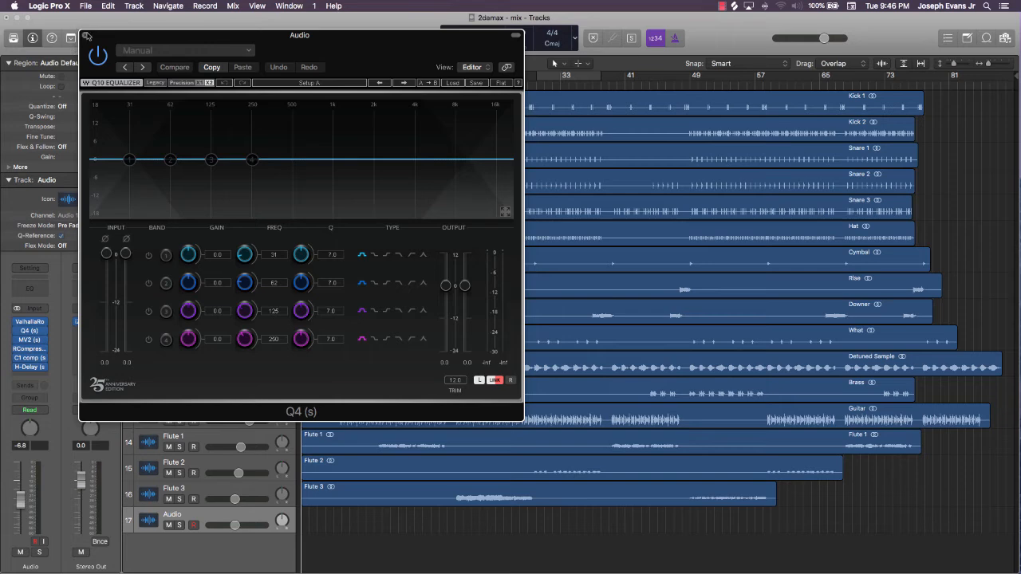
click(85, 35)
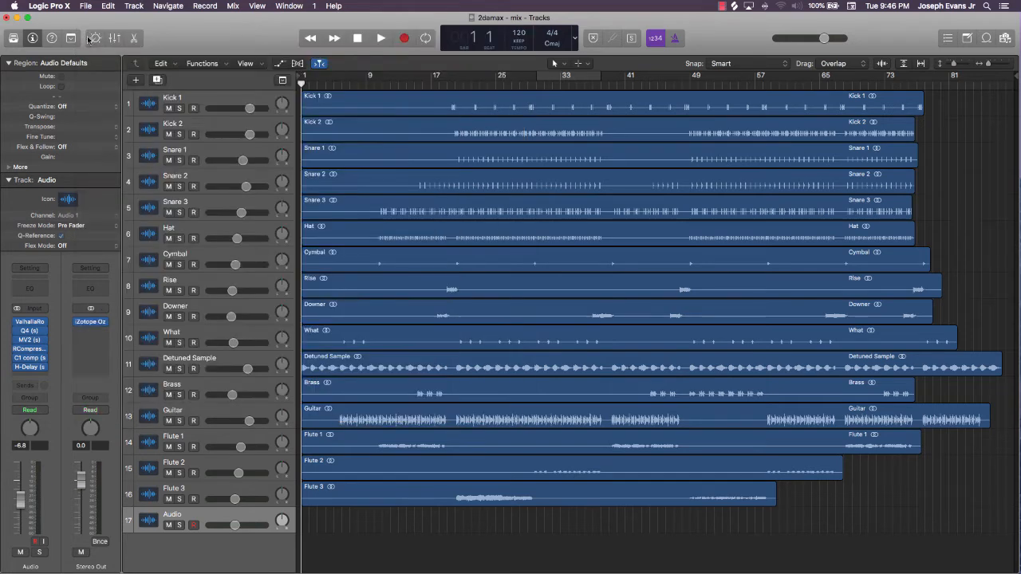
Step: Browse the Waves Audio Units for the Audio track, examining the Q1 to Q10 equalizers and their mono and stereo versions, without inserting one
click(36, 375)
mouse_move(47, 562)
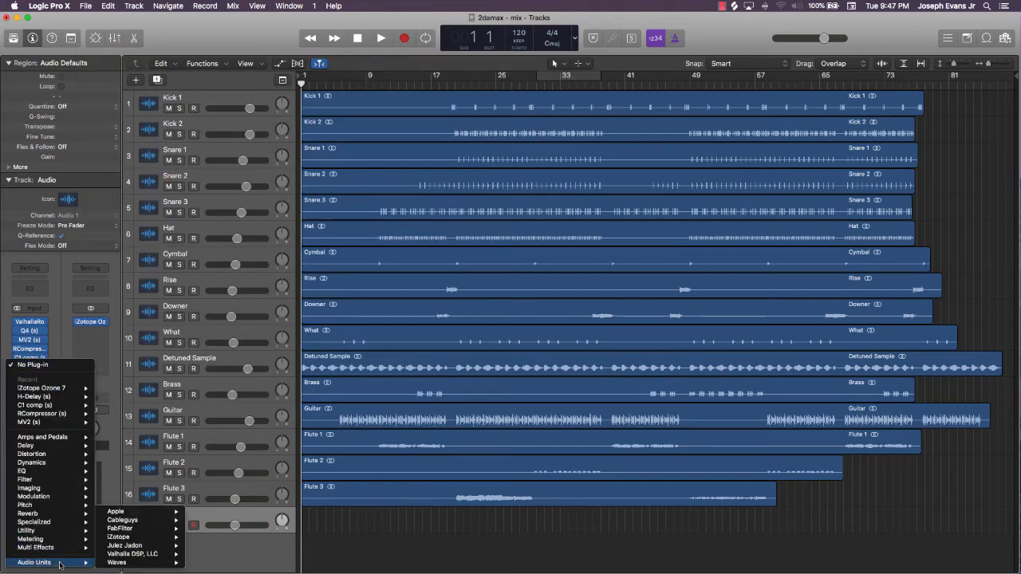
mouse_move(119, 562)
scroll(243, 493, down, 10)
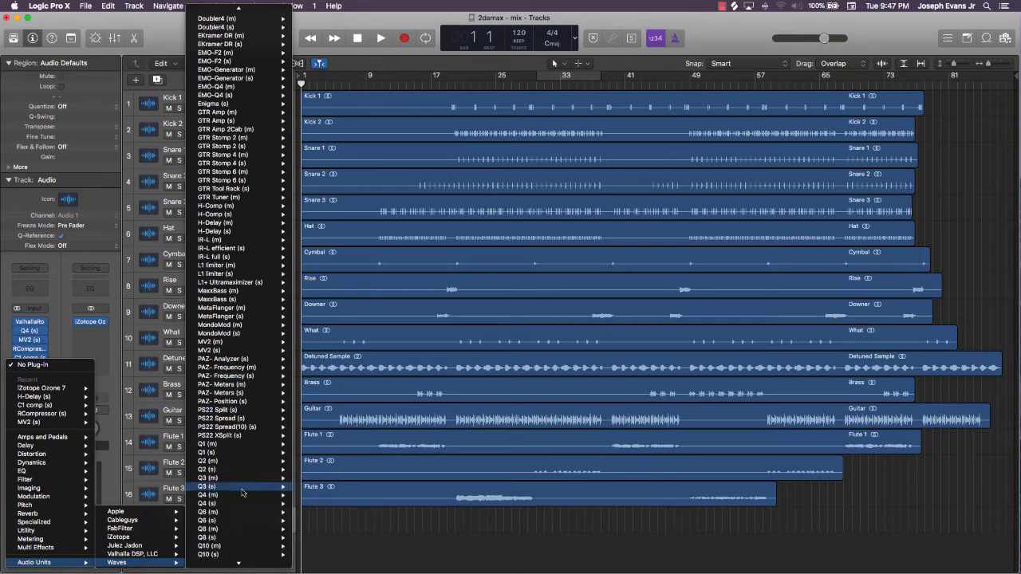
scroll(243, 493, down, 5)
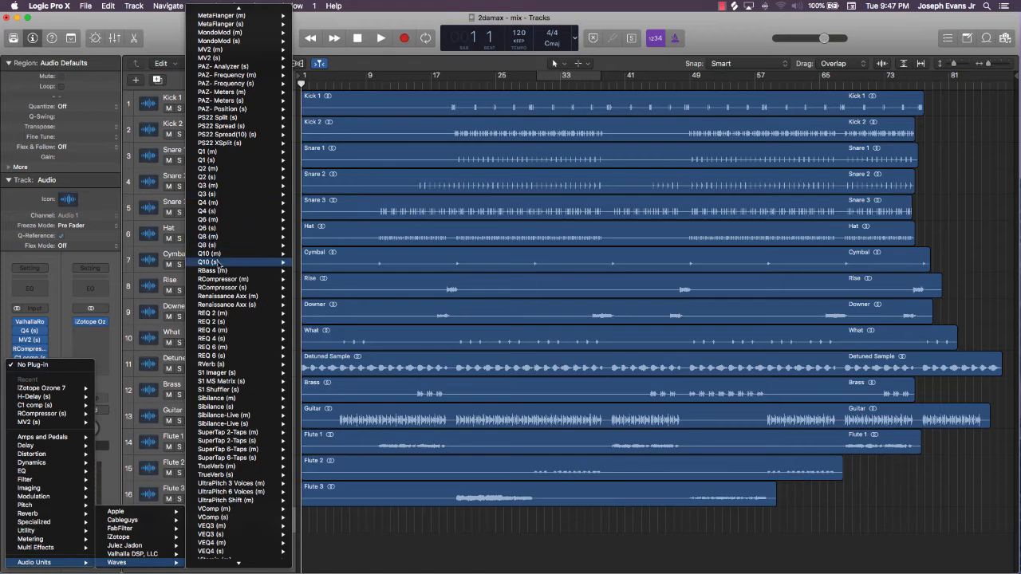
mouse_move(209, 143)
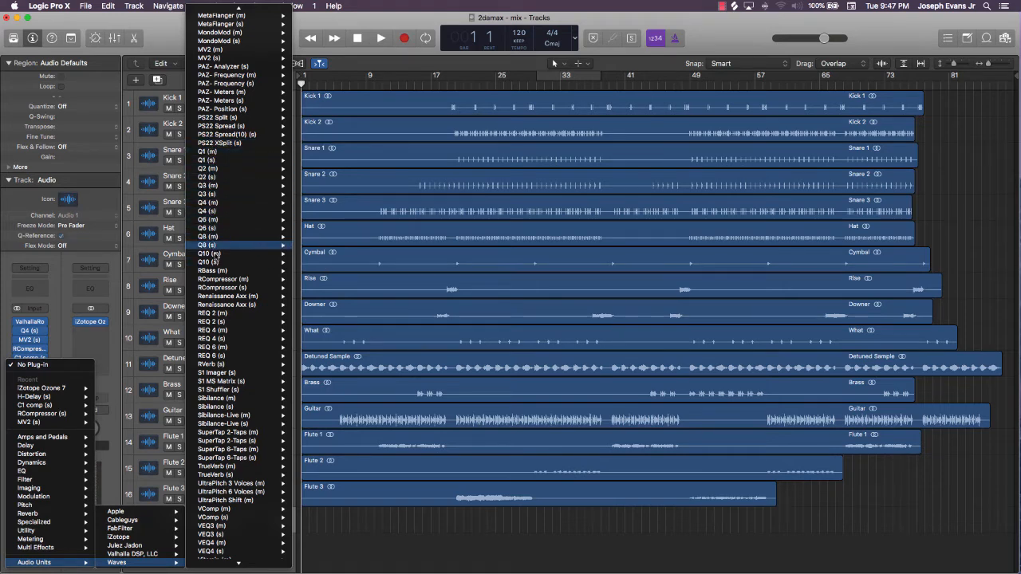
mouse_move(204, 263)
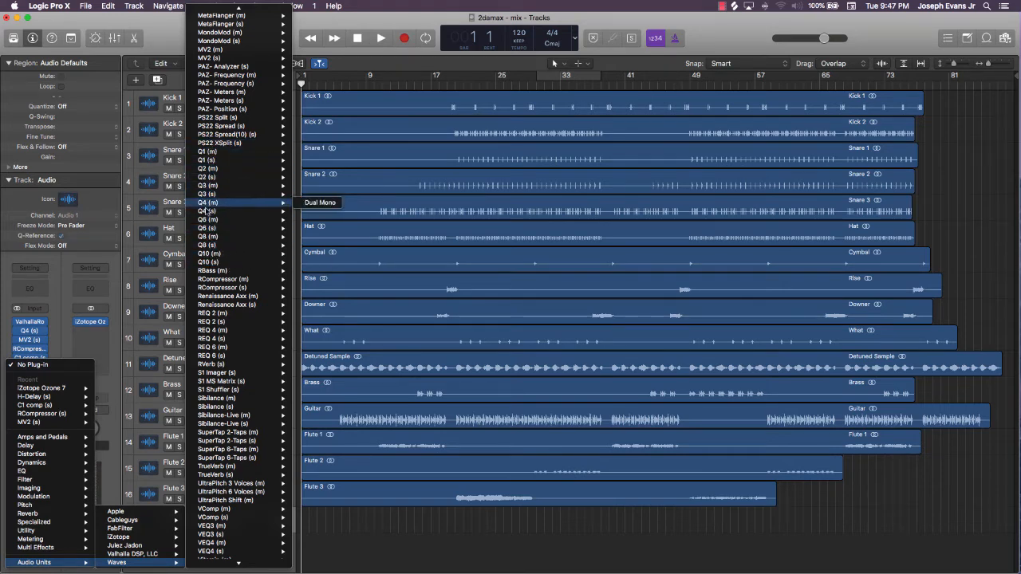
mouse_move(215, 211)
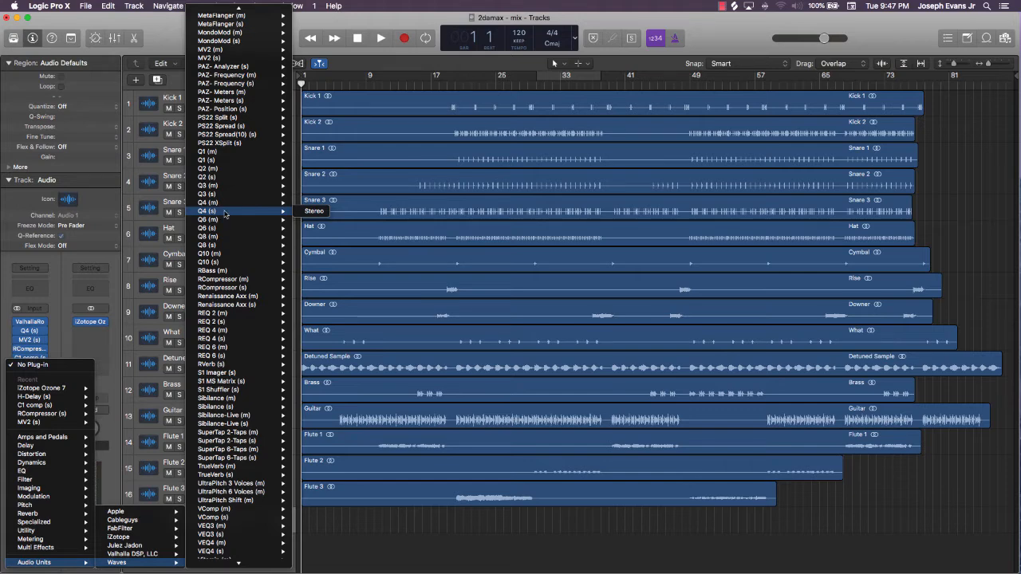
click(366, 60)
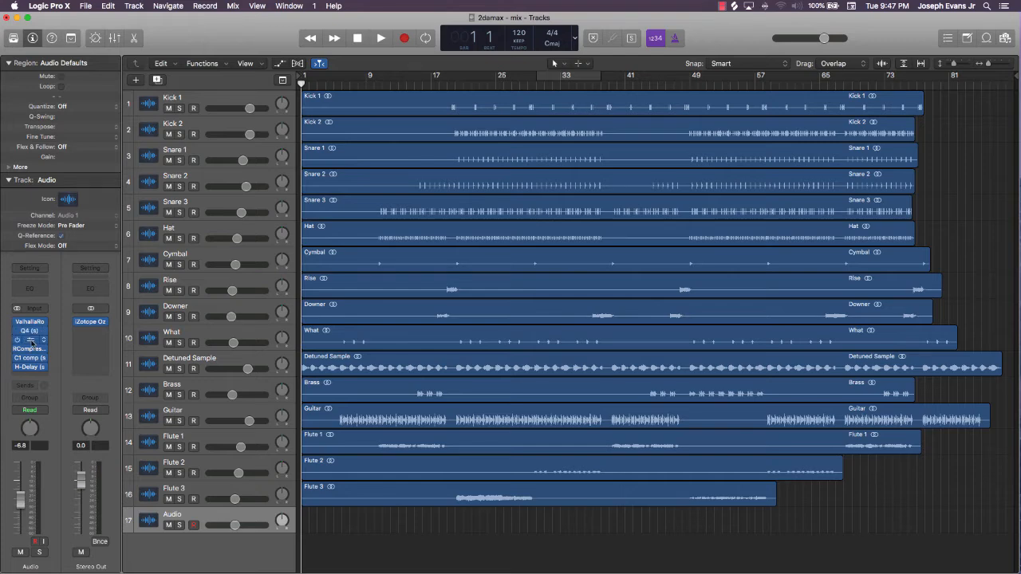
Step: Open the MV2 (s) plug-in on the Audio track, review its level controls, and close it
click(30, 341)
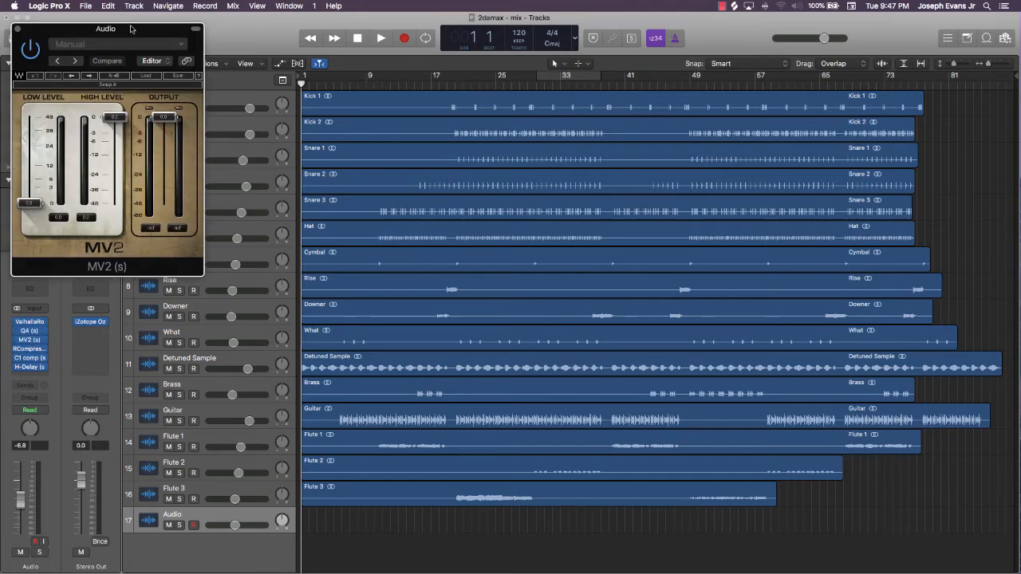
drag(131, 30, 333, 93)
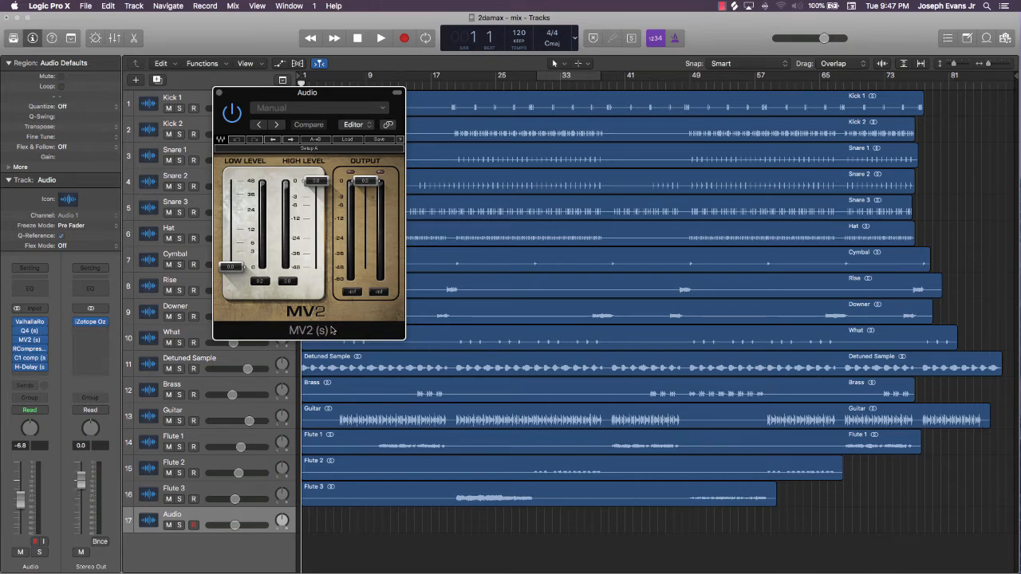
click(220, 94)
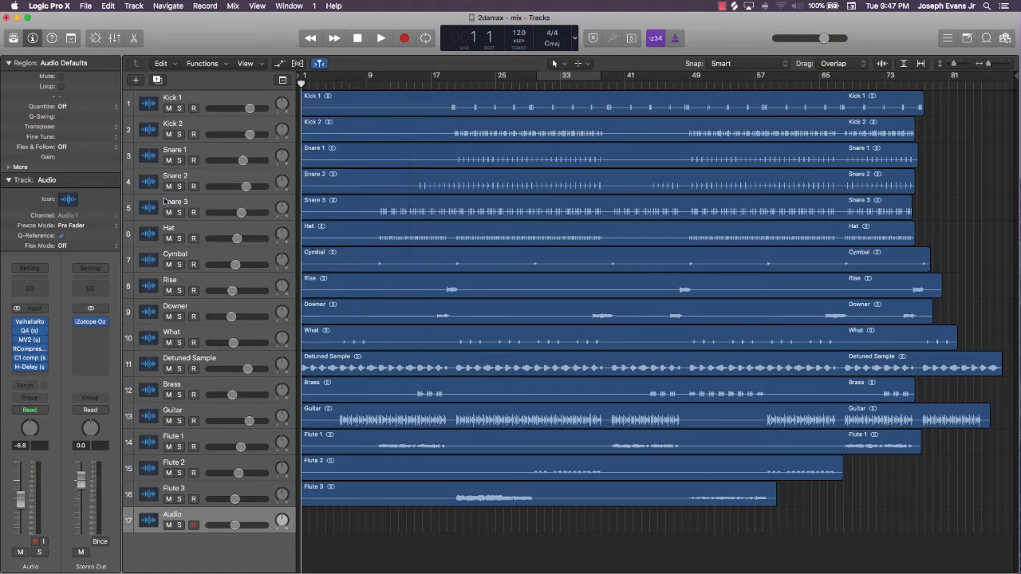
Step: Open the RCompressor (s) on the Audio track, raise its gain slightly, and close it
click(35, 351)
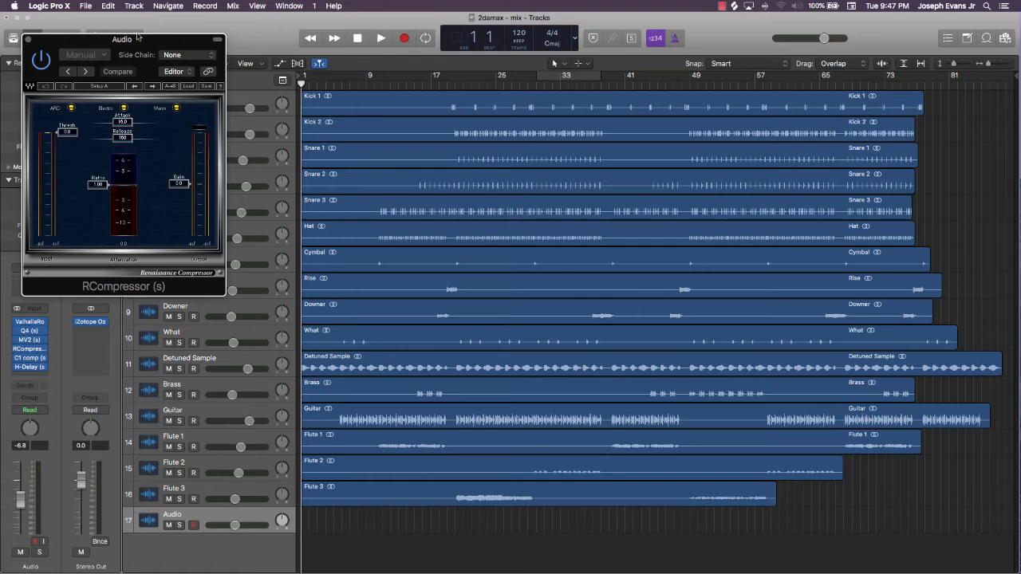
drag(138, 37, 254, 47)
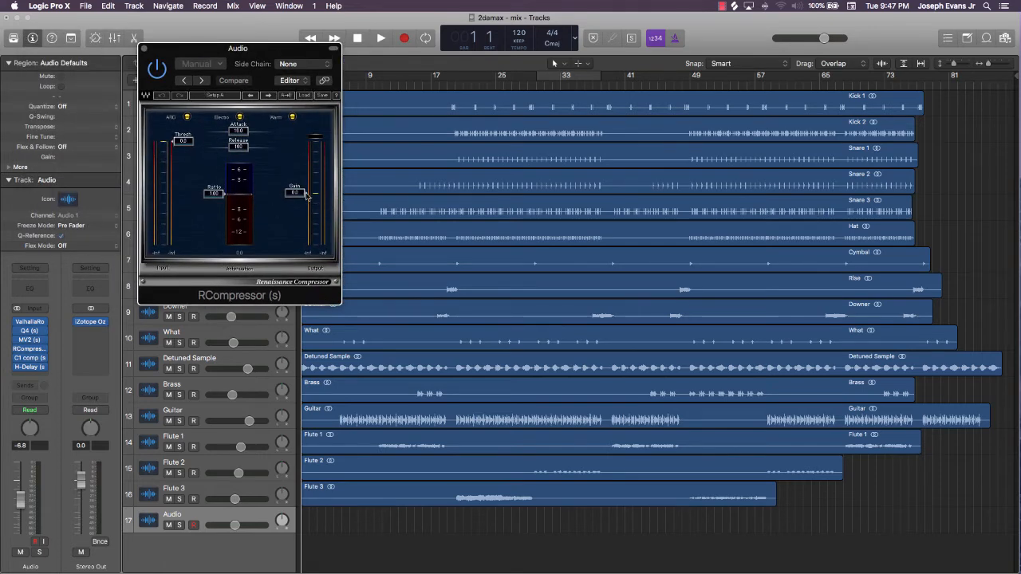
drag(307, 195, 307, 189)
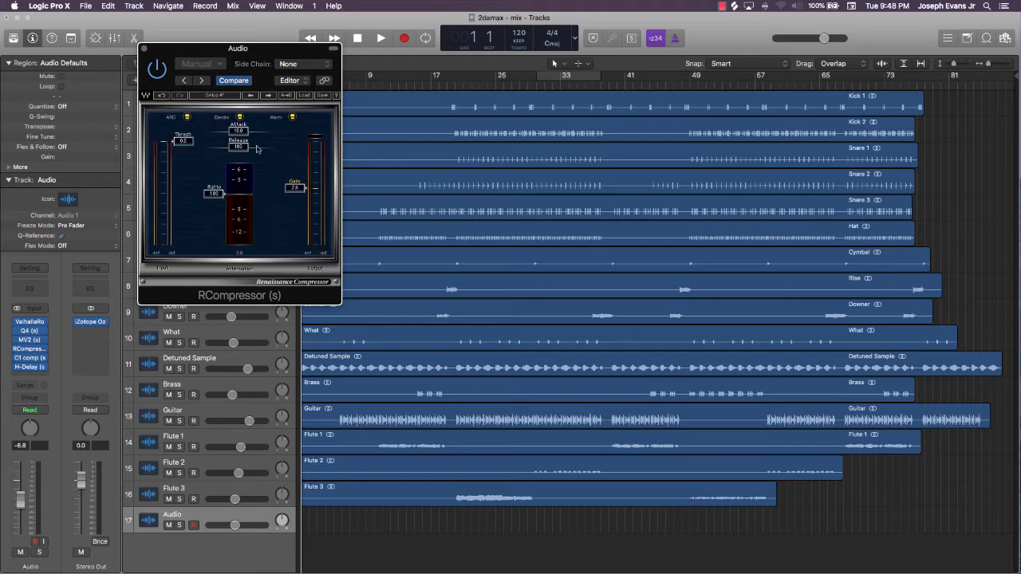
click(144, 49)
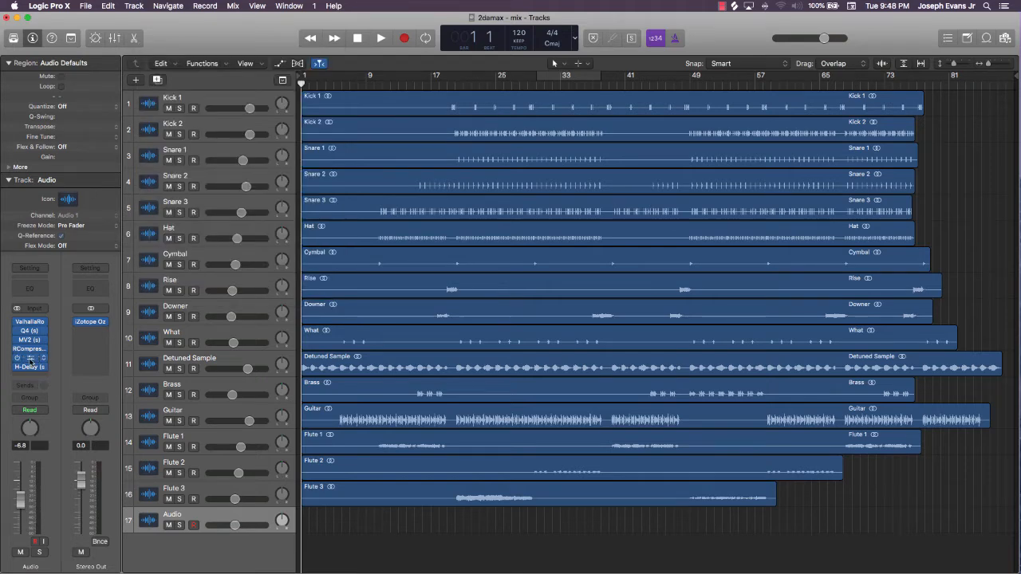
Step: Inspect the C1 comp (s) plug-in on the Audio track and look through the Waves plug-in list for its other C1 versions
click(29, 359)
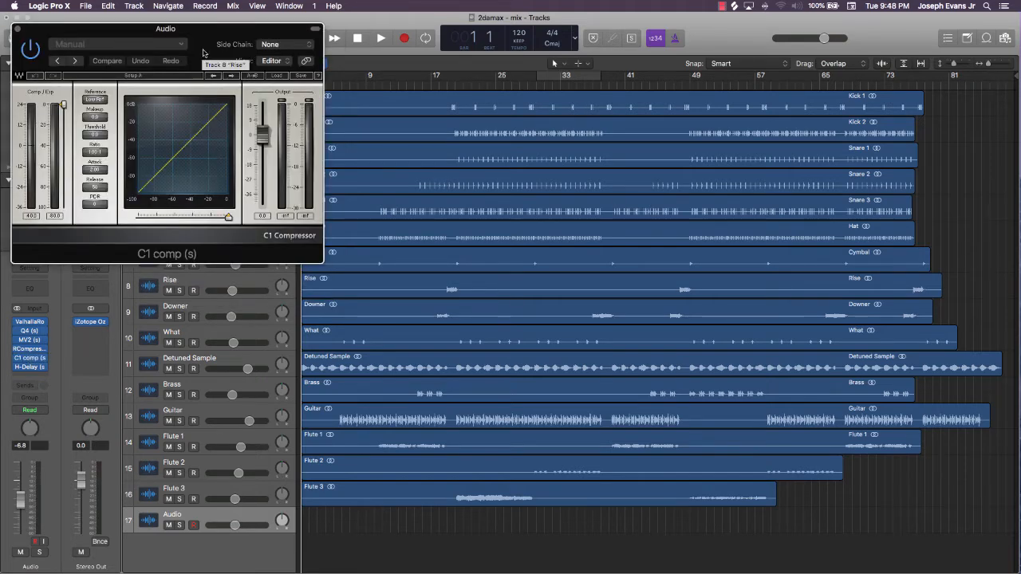
drag(204, 53, 425, 54)
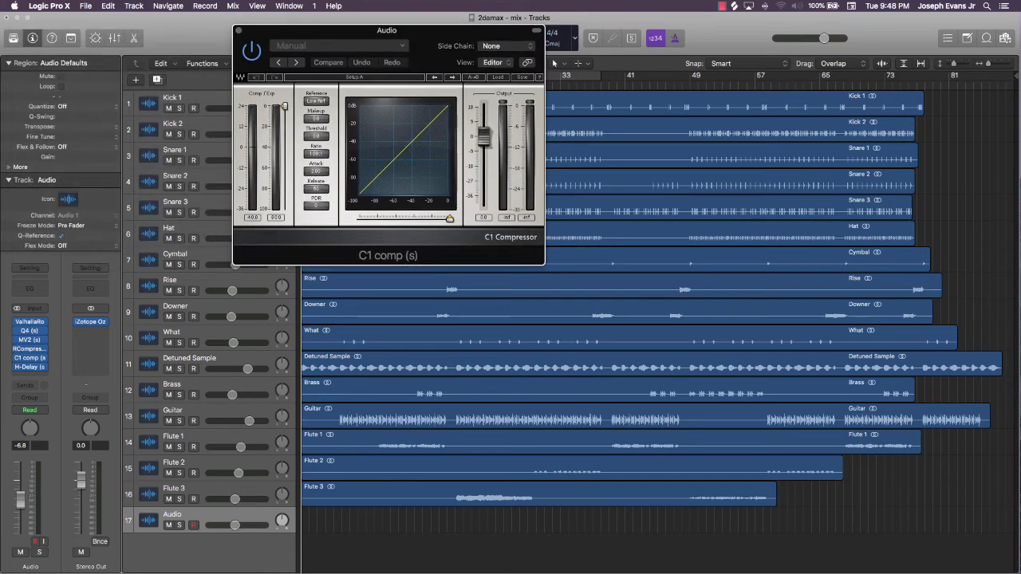
click(40, 376)
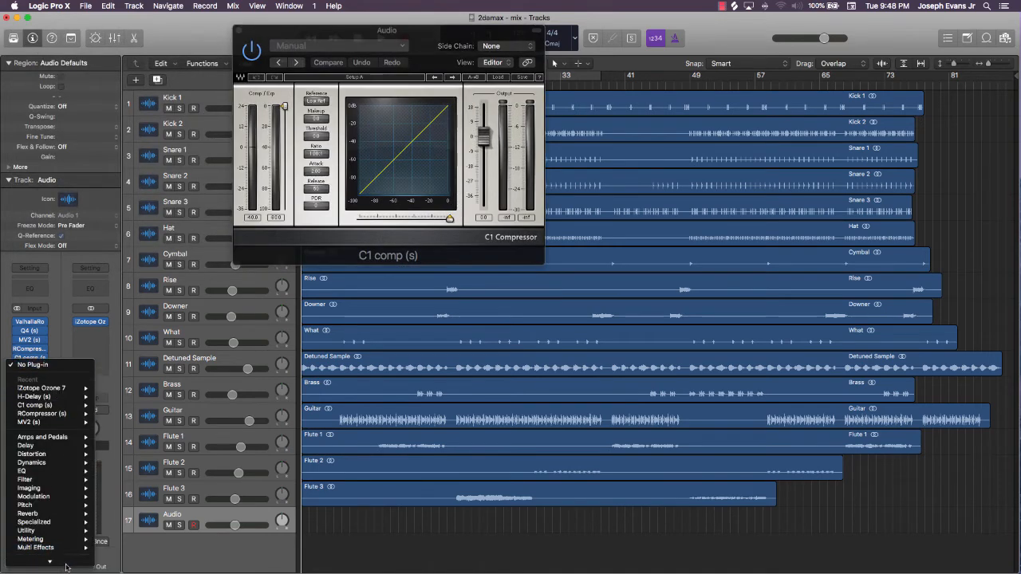
mouse_move(67, 563)
mouse_move(119, 562)
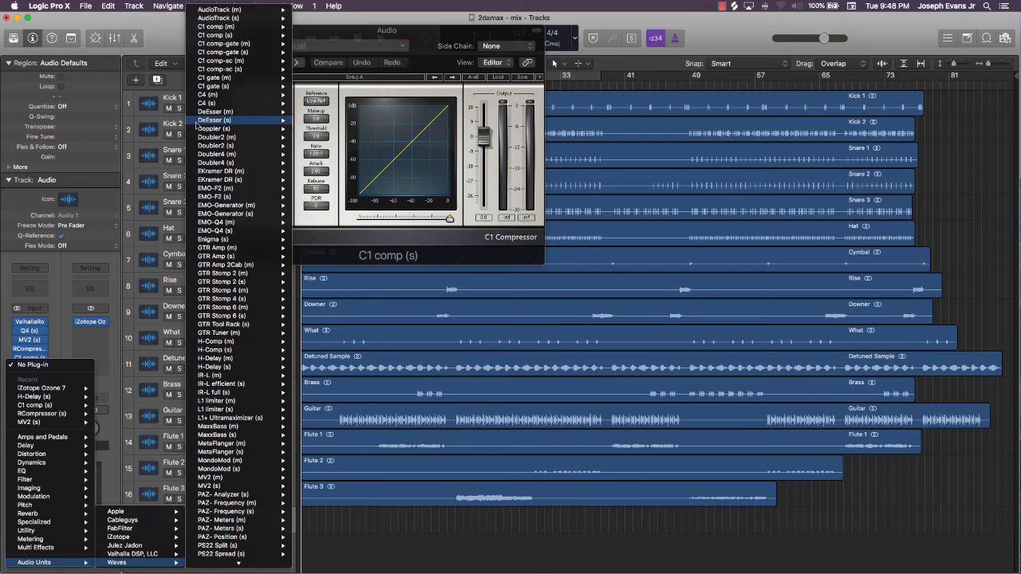
click(180, 31)
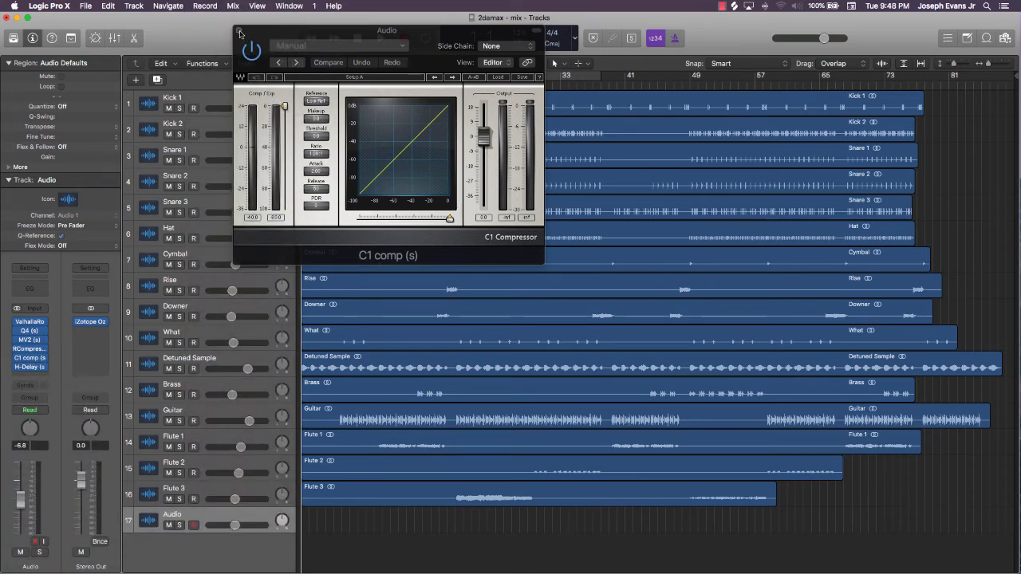
click(239, 32)
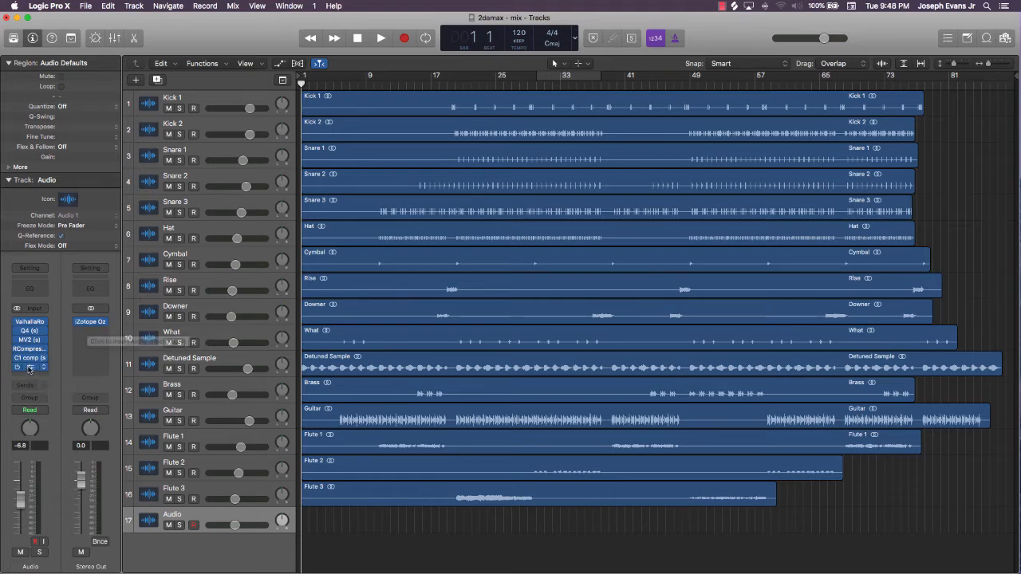
Step: Inspect the H-Delay (s) plug-in on the Audio track and iZotope Ozone 7 on the Stereo Out, closing each one
click(30, 368)
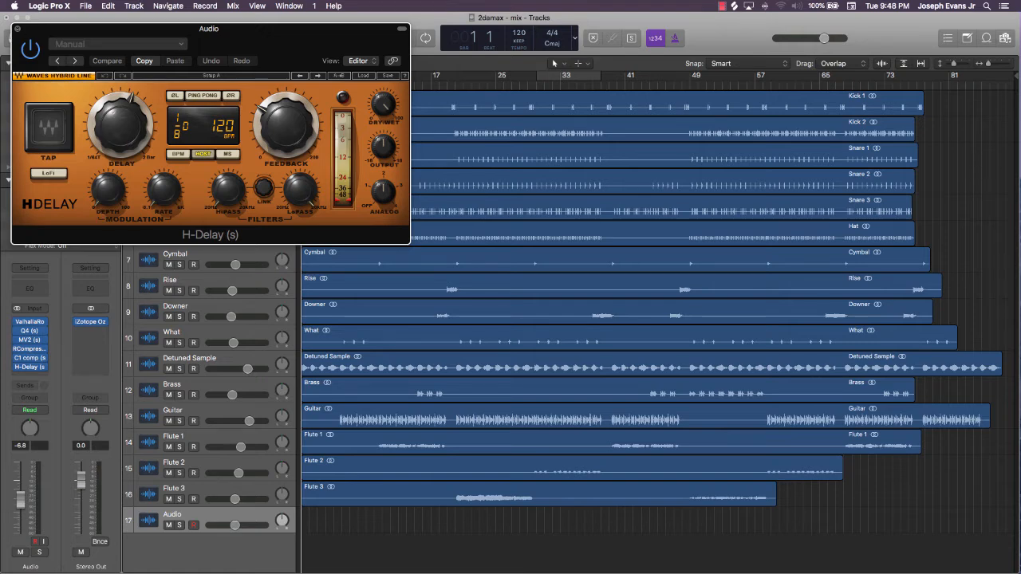
click(17, 29)
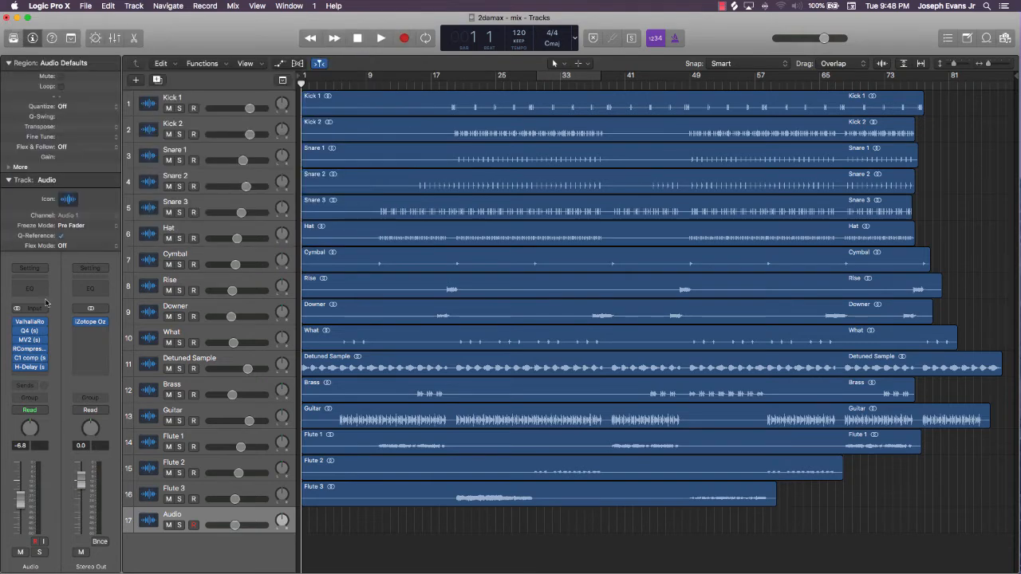
click(95, 321)
mouse_move(91, 324)
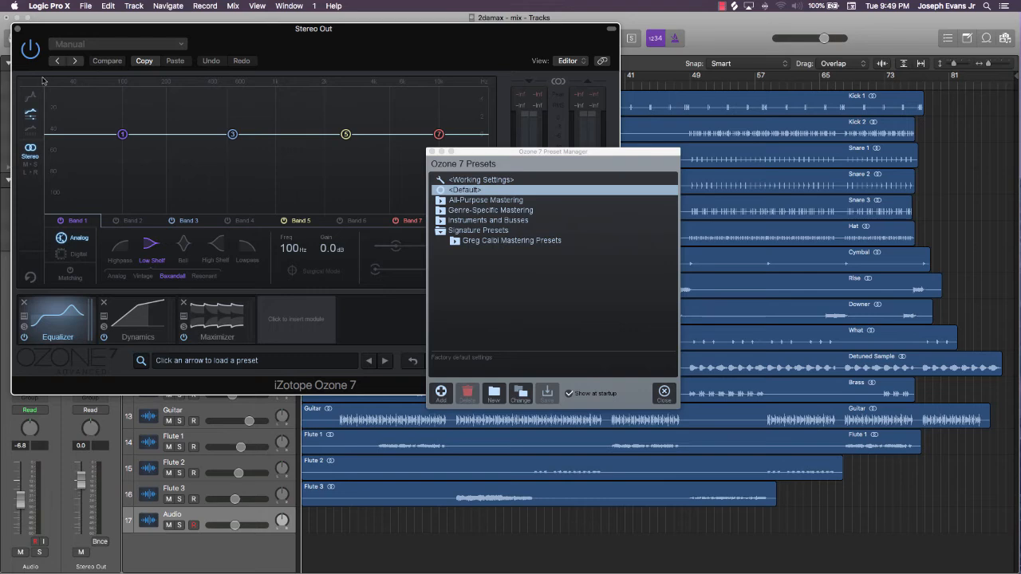
click(17, 29)
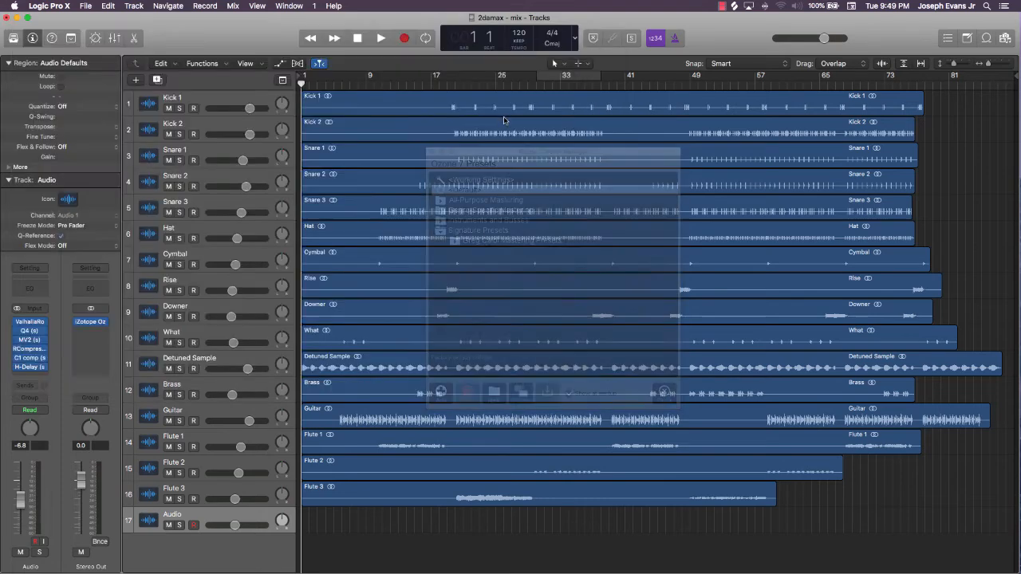
Step: Remove the RCompressor (s) plug-in from the Audio track's channel strip
click(44, 349)
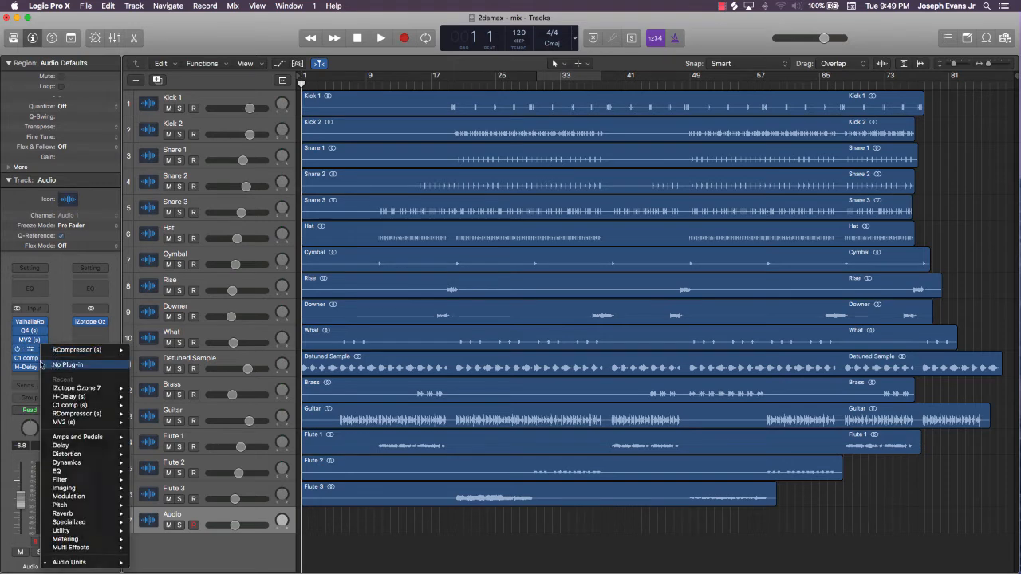
click(68, 364)
drag(28, 352, 30, 350)
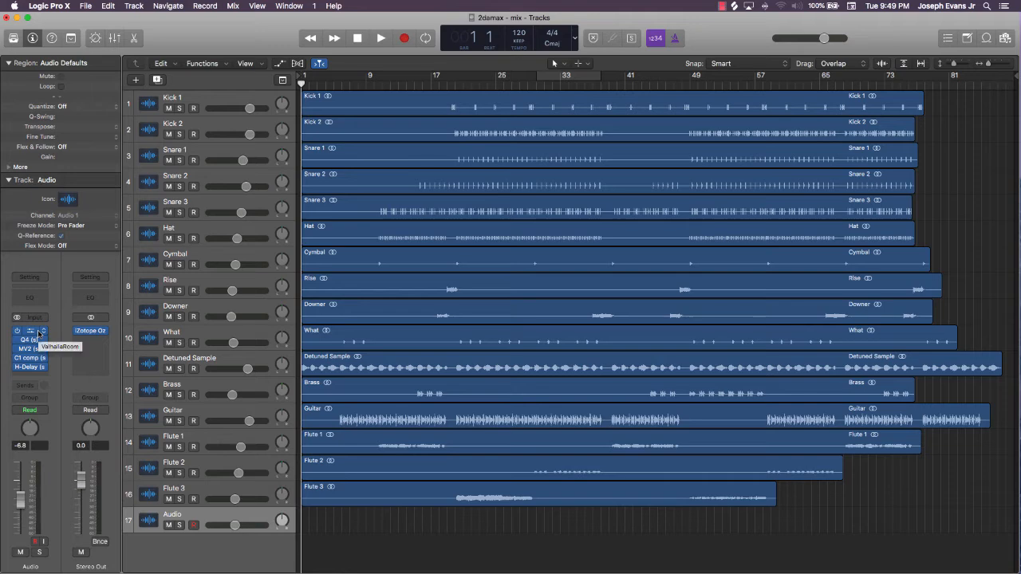
Step: Insert the stereo Cableguys PanCake2 plug-in in the next free slot on the Audio track, look at it, and close it
click(34, 375)
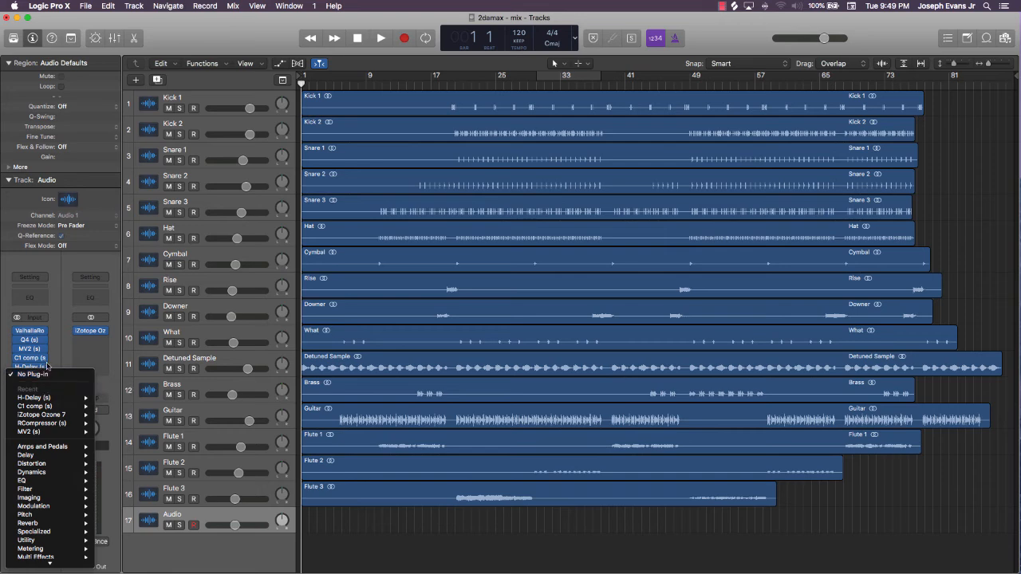
mouse_move(49, 562)
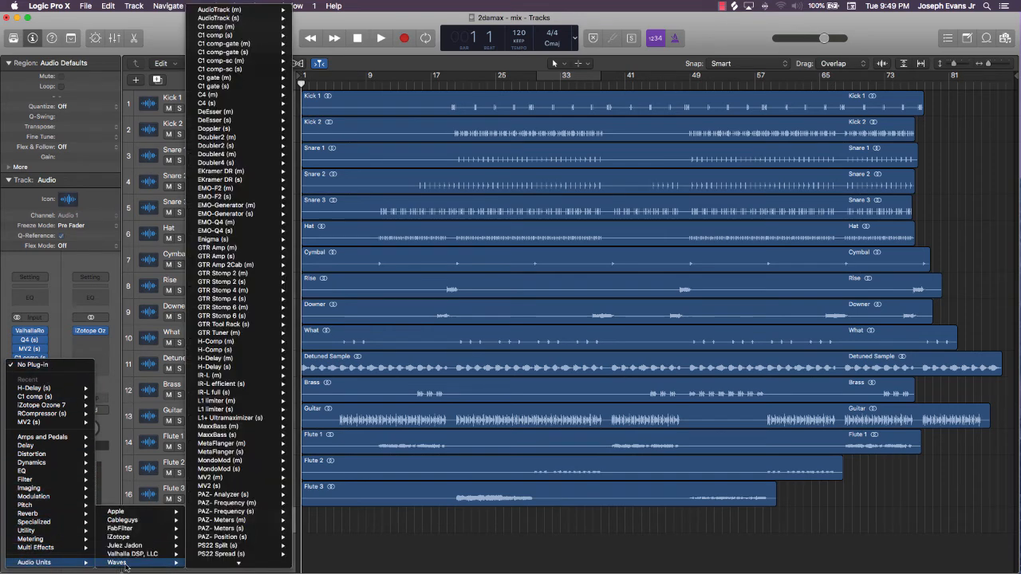
mouse_move(125, 522)
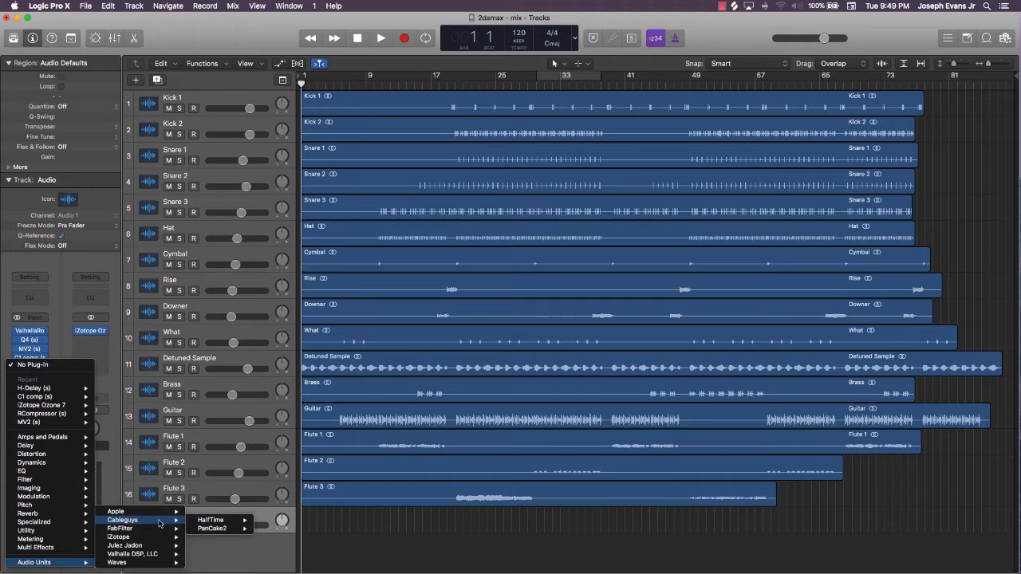
mouse_move(212, 531)
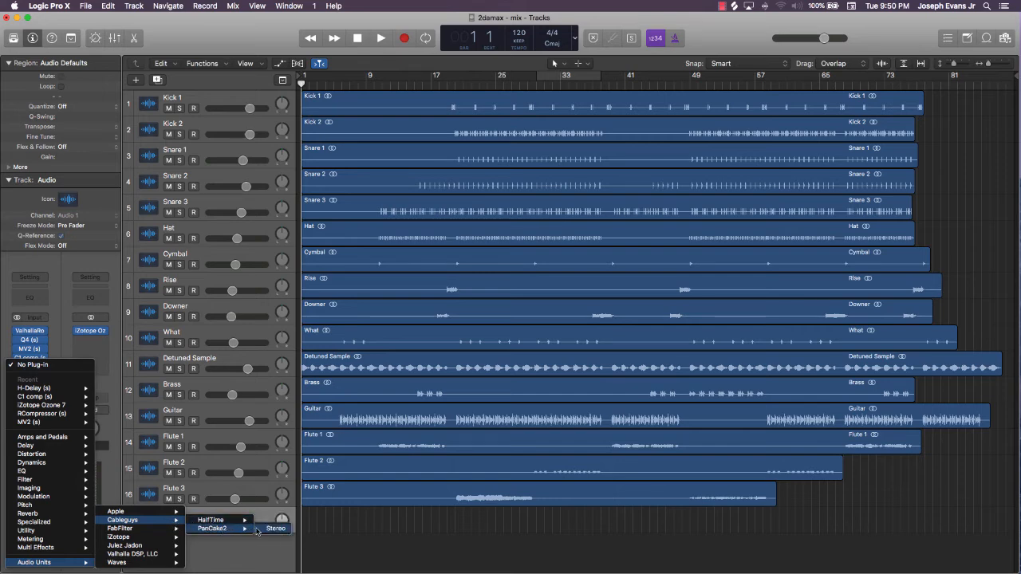
click(270, 528)
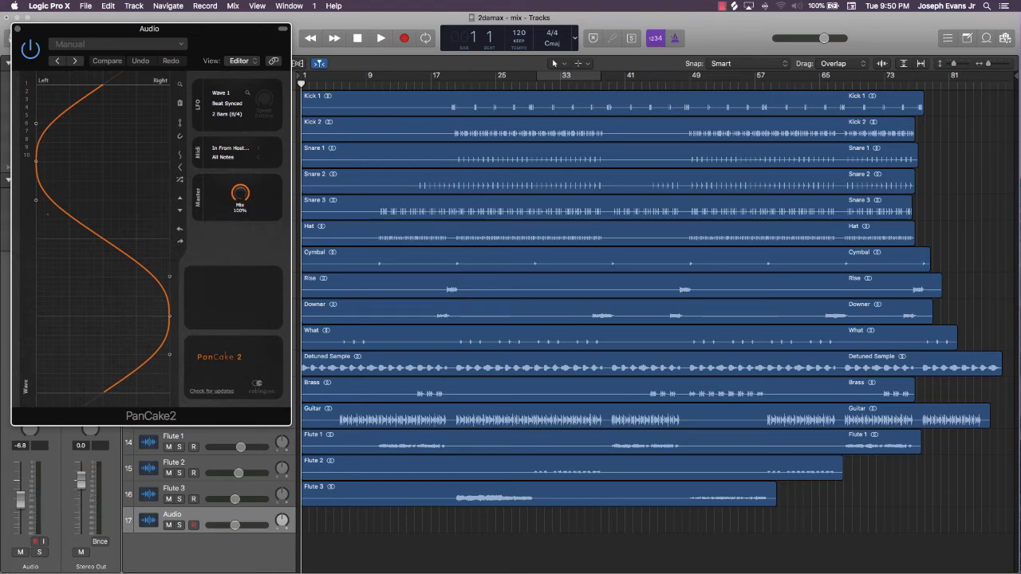
click(18, 29)
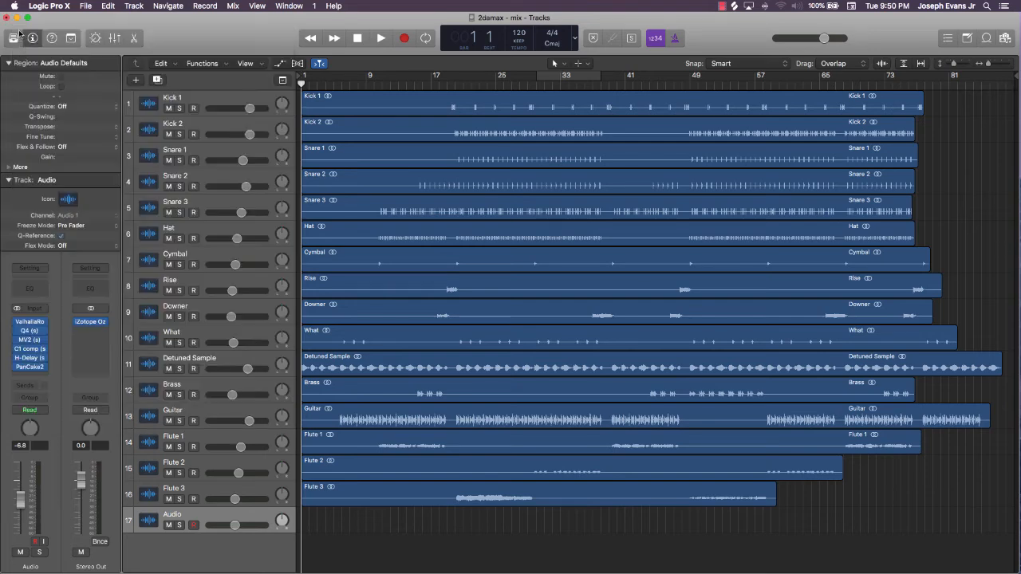
Step: Insert the stereo Cableguys HalfTime plug-in on the Audio track and move its window clear of the track list
click(34, 374)
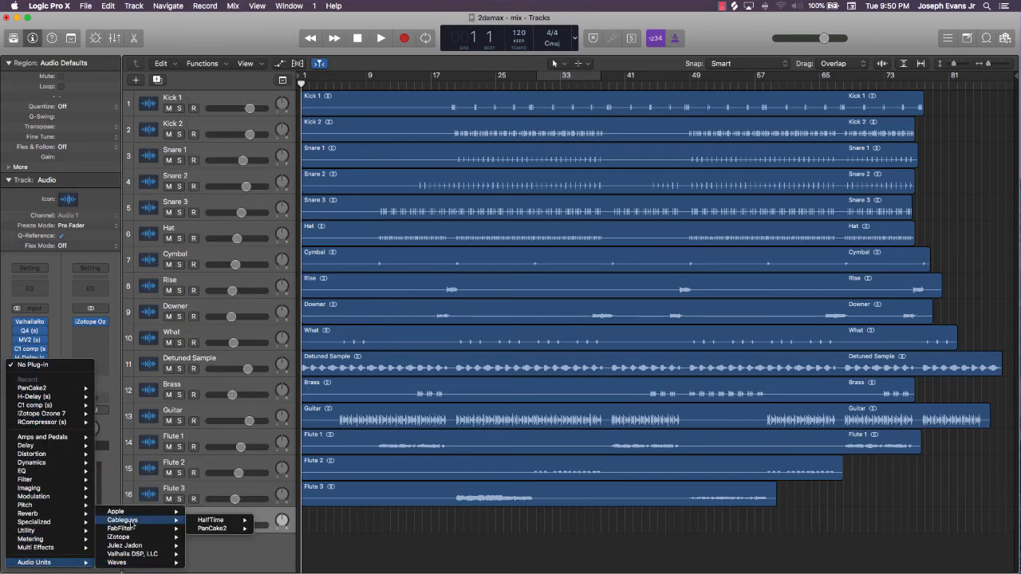
mouse_move(218, 524)
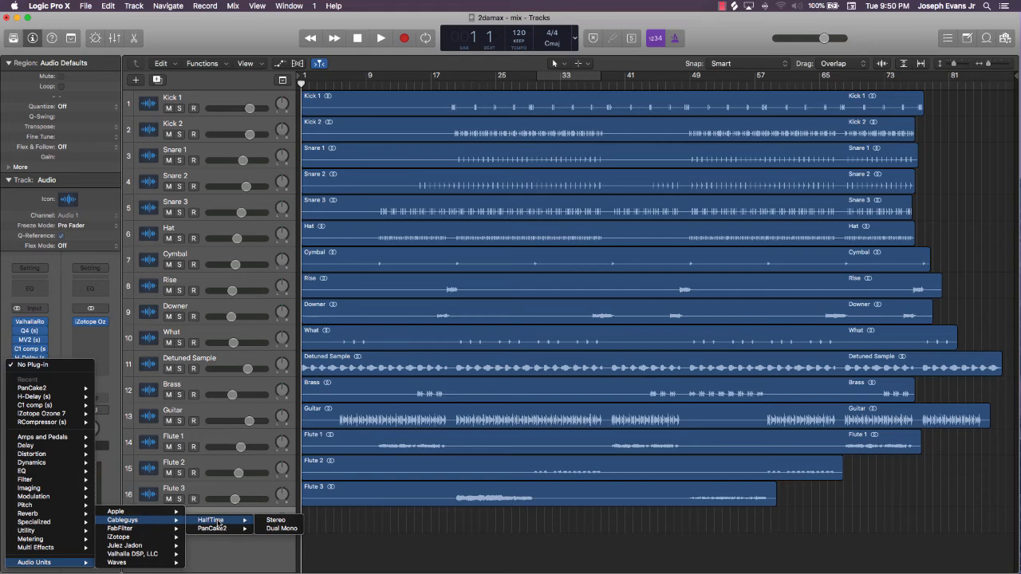
click(269, 521)
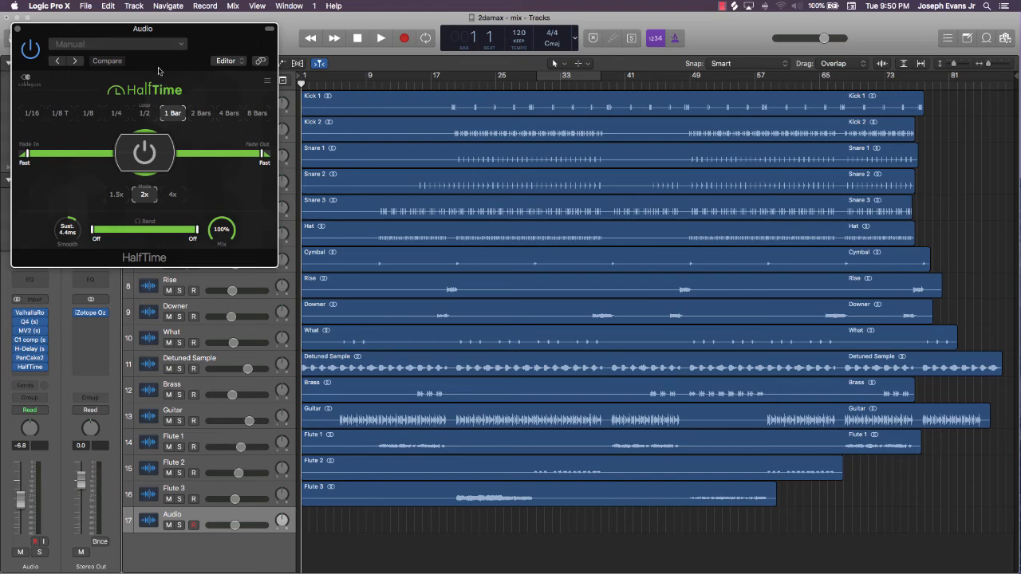
drag(74, 28, 595, 88)
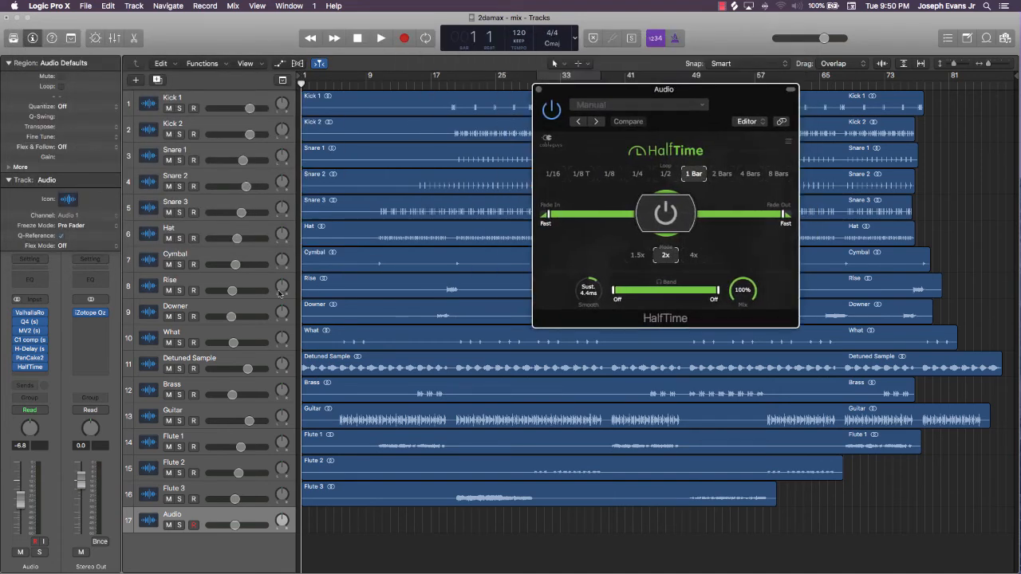
Step: Solo the Guitar track and insert the stereo HalfTime plug-in on its channel strip
click(245, 409)
click(178, 420)
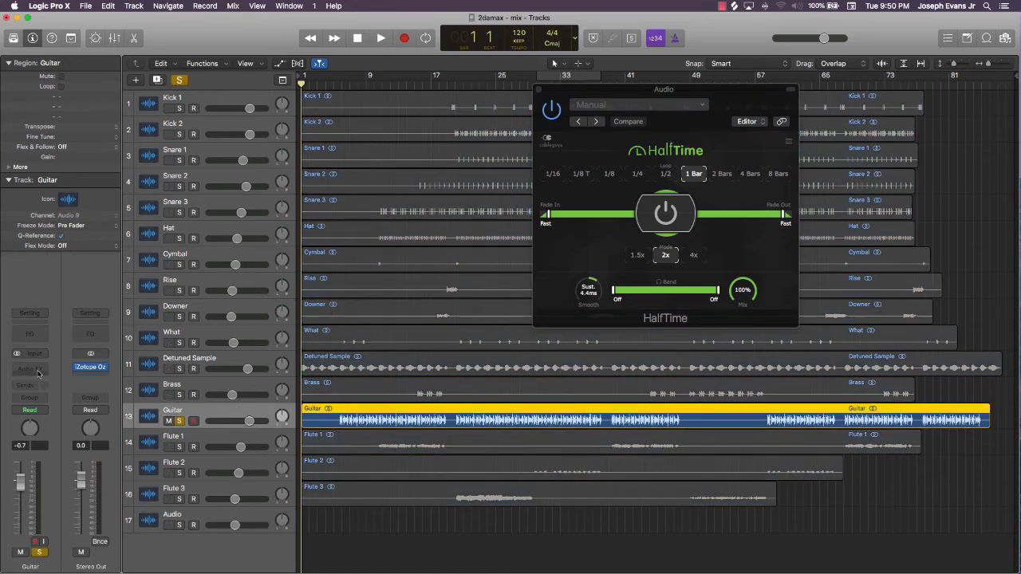
click(38, 373)
mouse_move(80, 393)
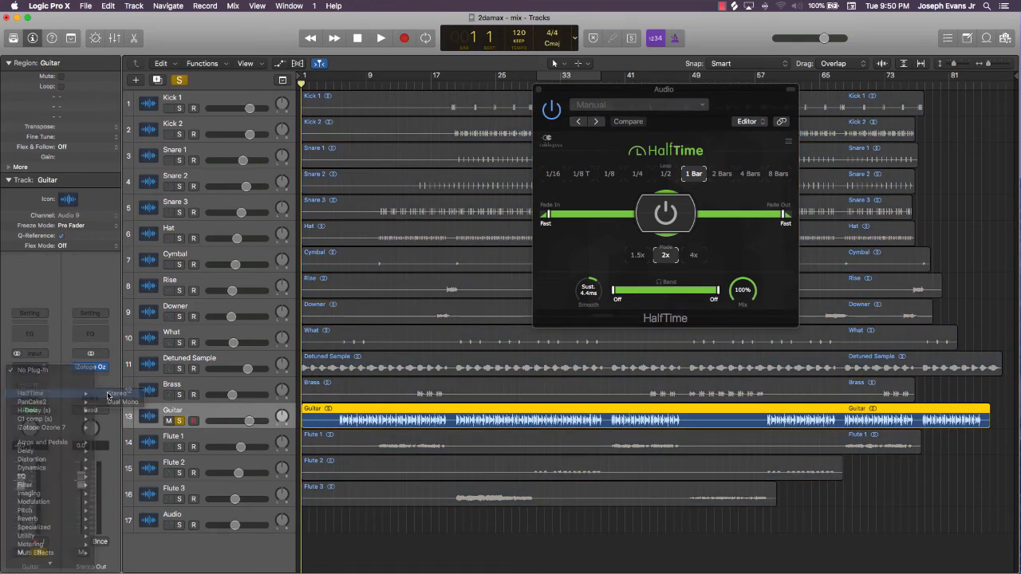
click(111, 393)
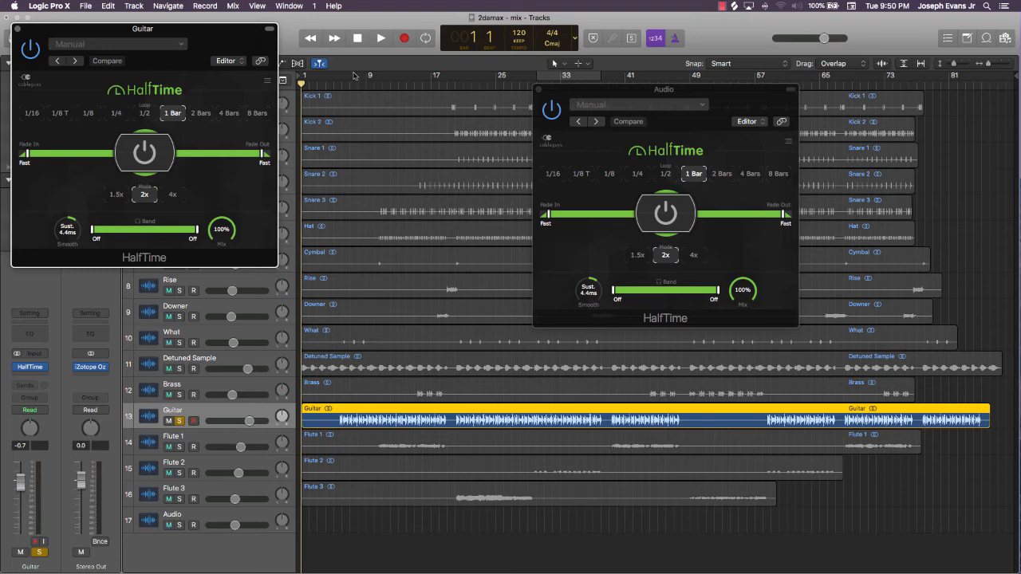
Step: Set a cycle over bars 9 to 17 and play the soloed Guitar through HalfTime, closing the Audio track's HalfTime window
drag(366, 76, 431, 77)
key(space)
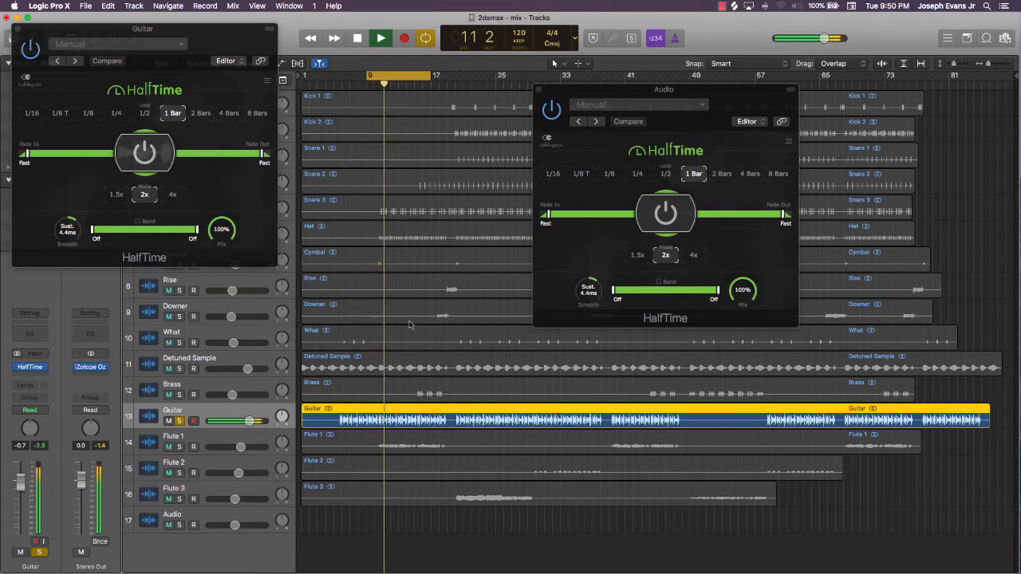
click(539, 90)
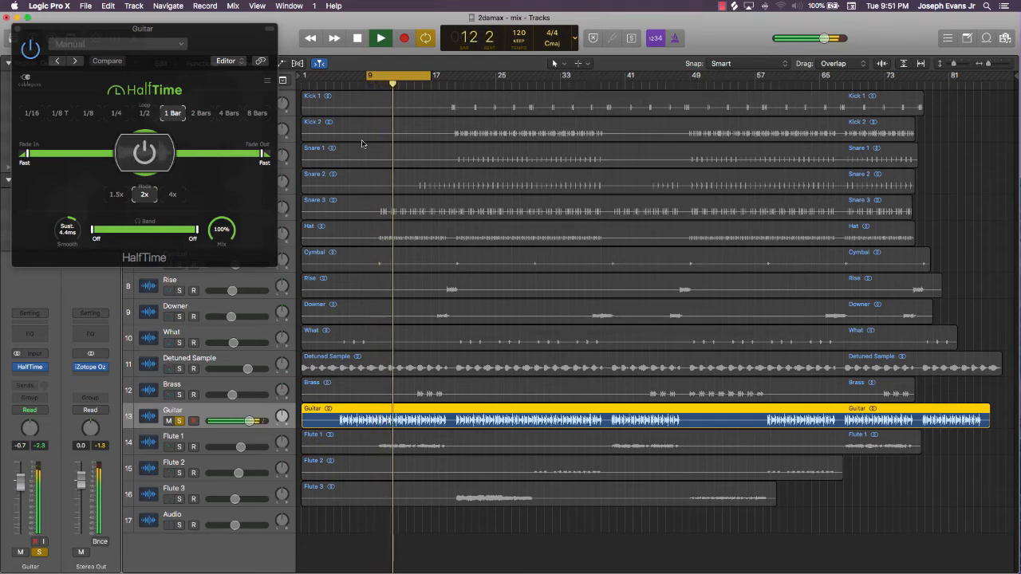
key(space)
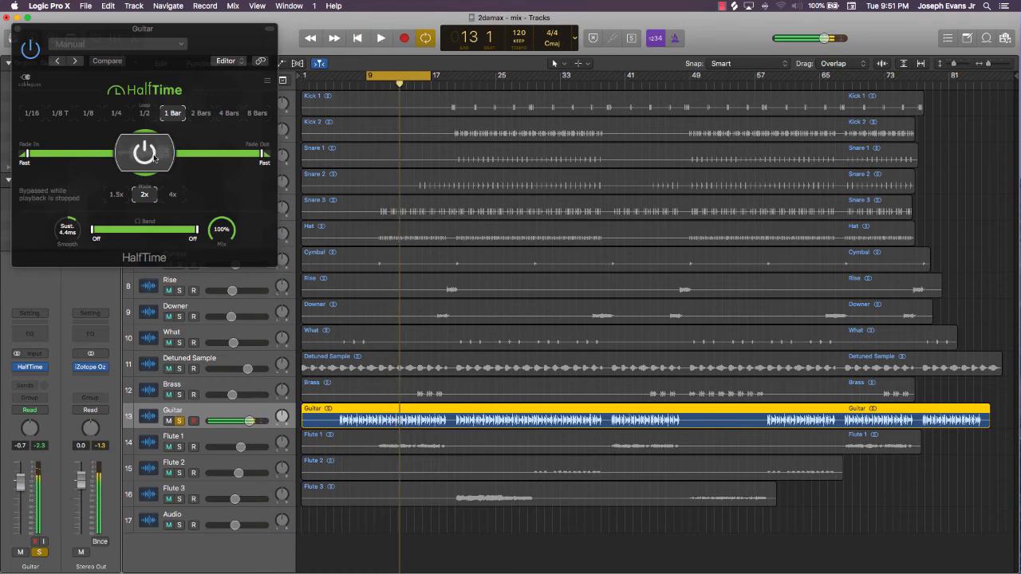
Step: Bypass HalfTime on the Guitar track and play the cycled section briefly to compare the unprocessed sound
click(154, 157)
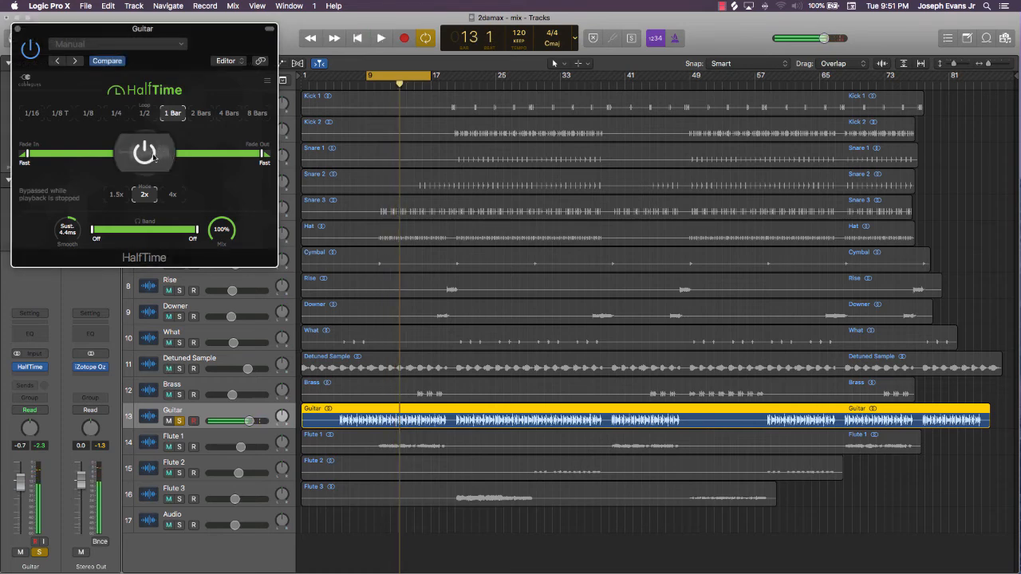
click(31, 48)
key(space)
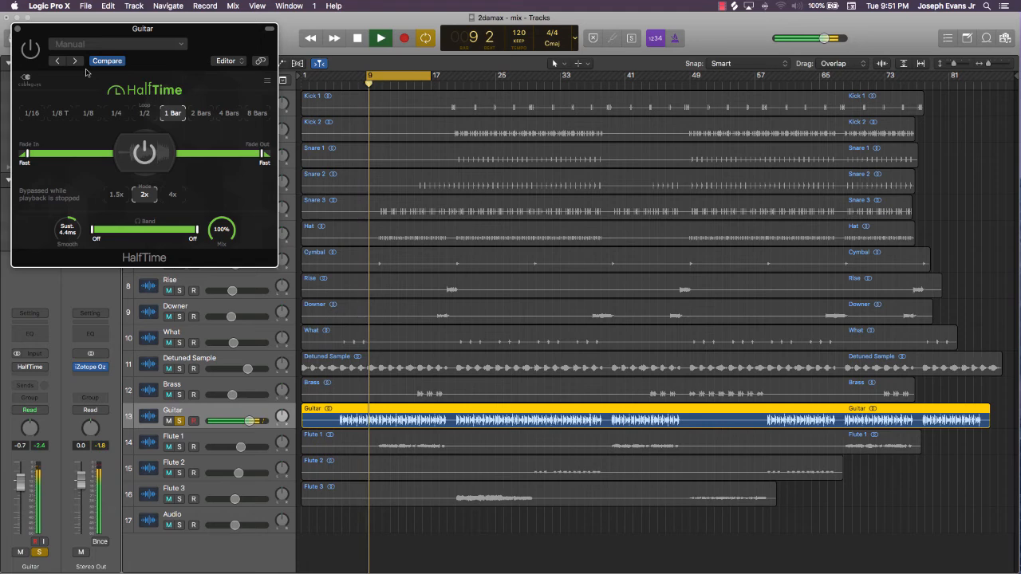
key(space)
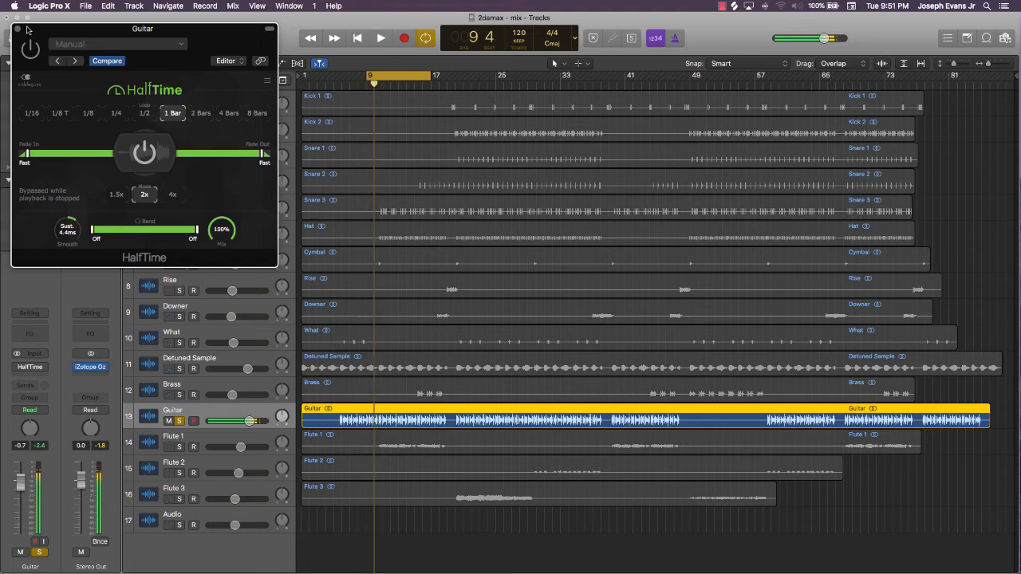
Step: Close the HalfTime window and remove the plug-in from the Guitar track
key(super+w)
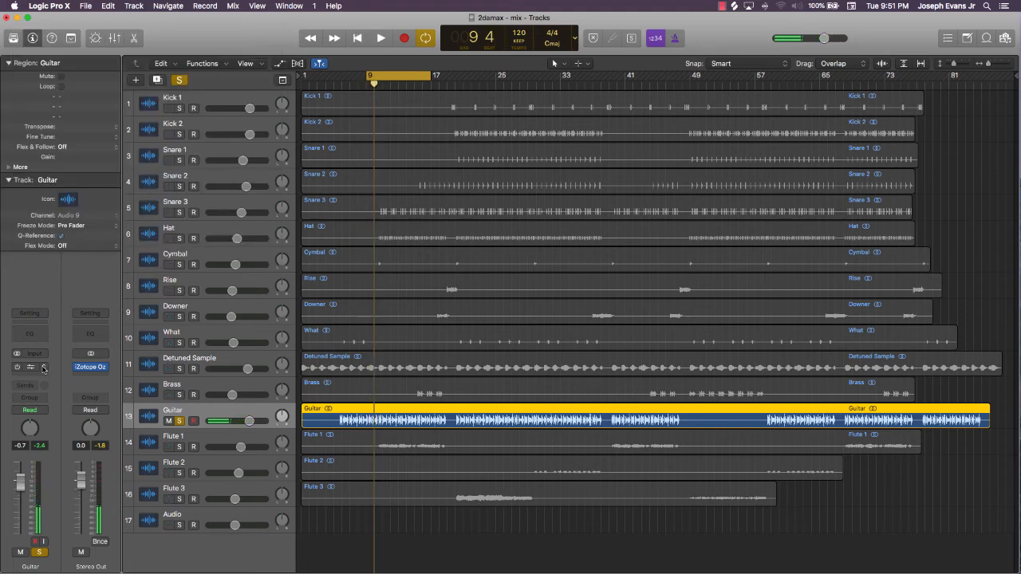
click(47, 366)
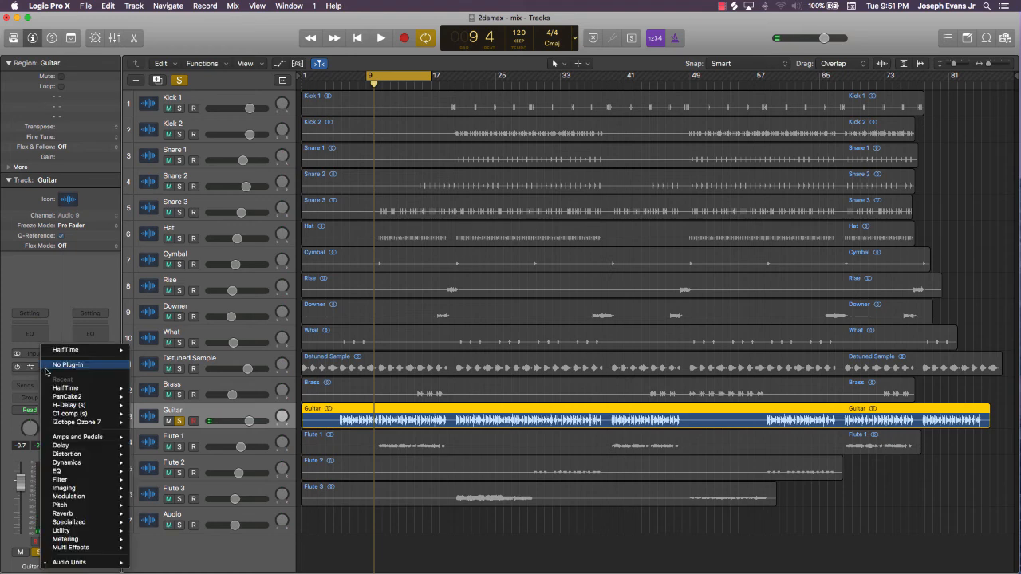
click(54, 366)
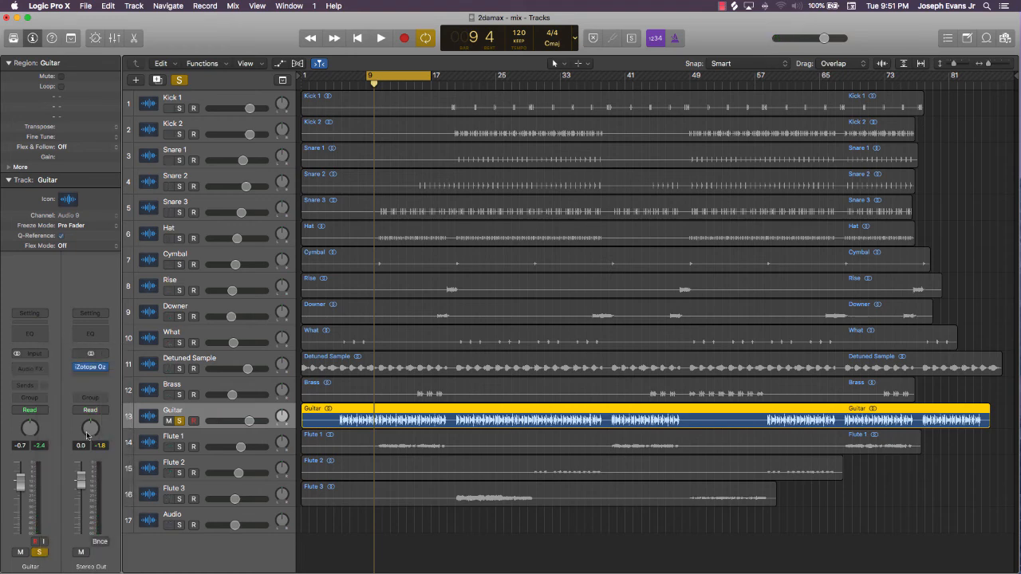
Step: Insert the Julez Jadon Saucey Distortion plug-in on the Audio track, look at its controls, and close it
click(182, 518)
click(40, 376)
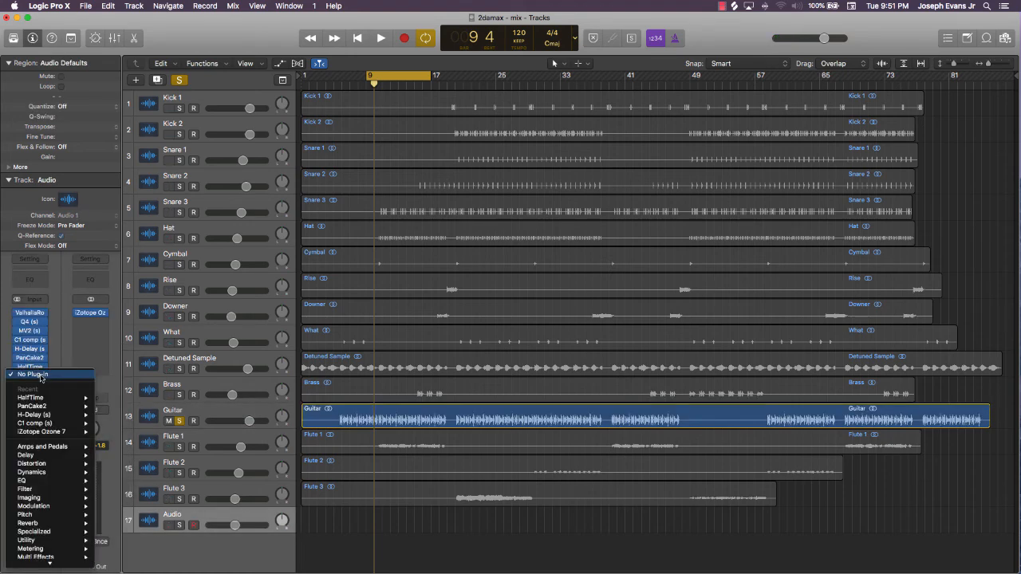
mouse_move(55, 563)
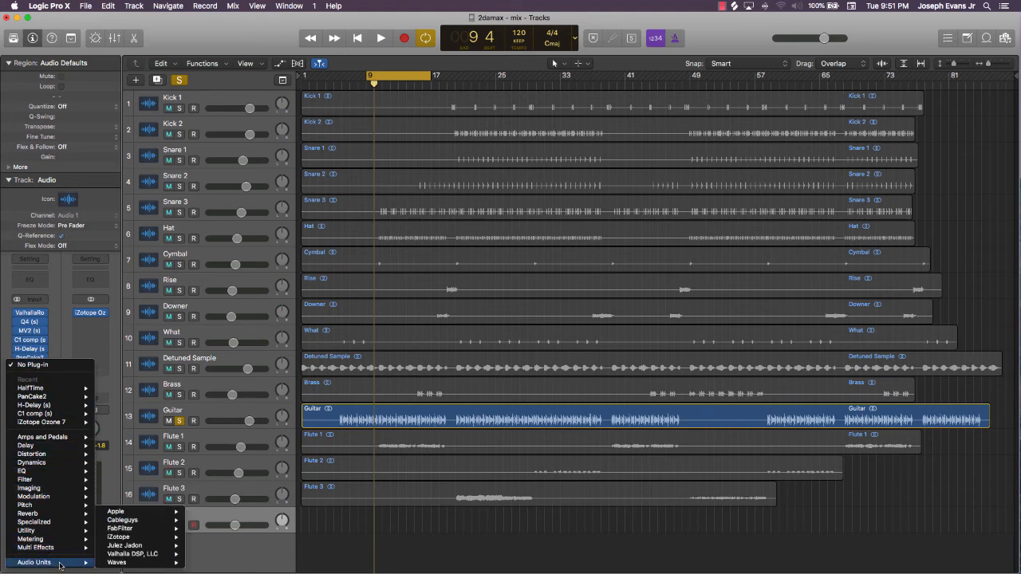
mouse_move(136, 550)
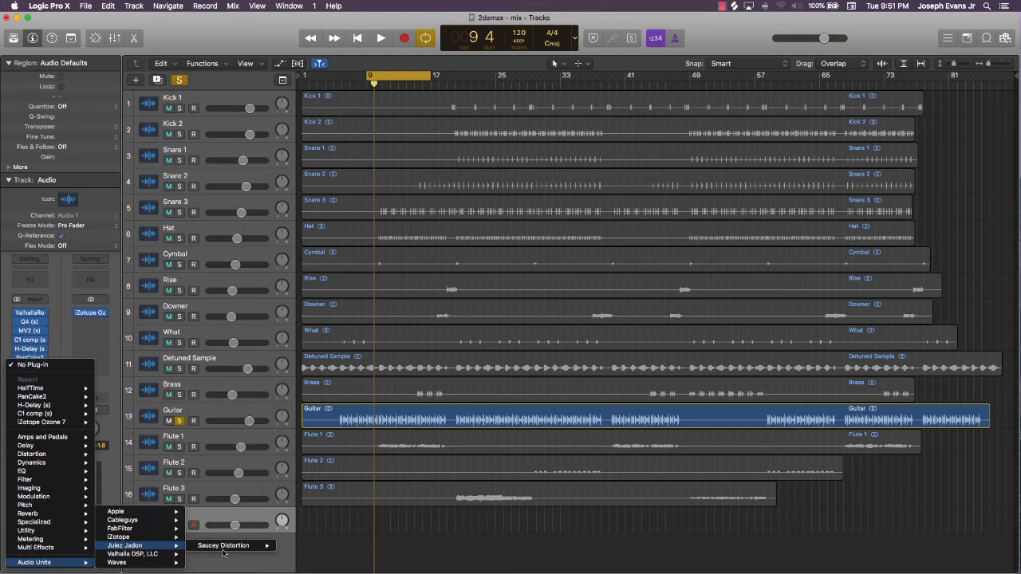
click(291, 547)
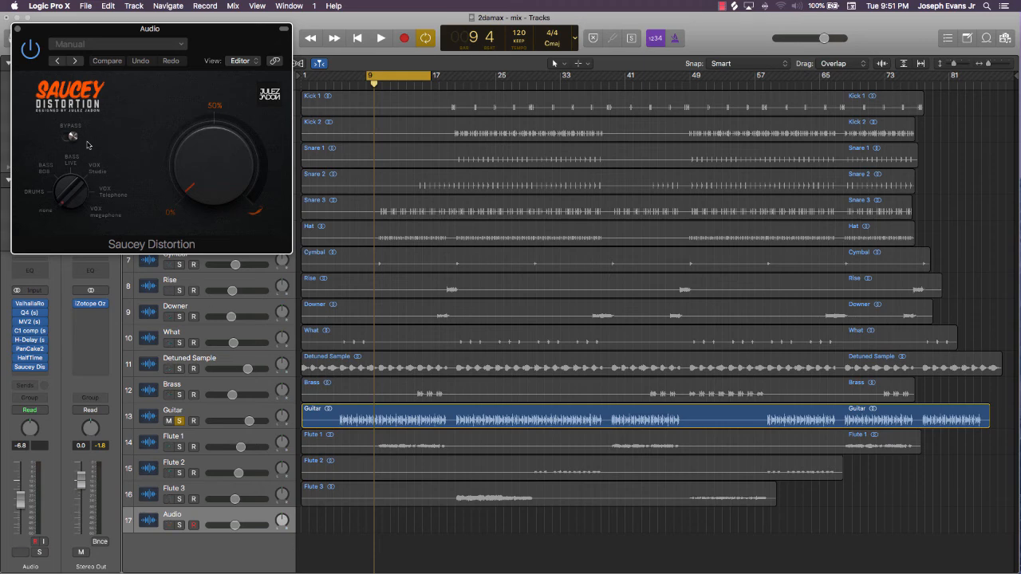
click(19, 31)
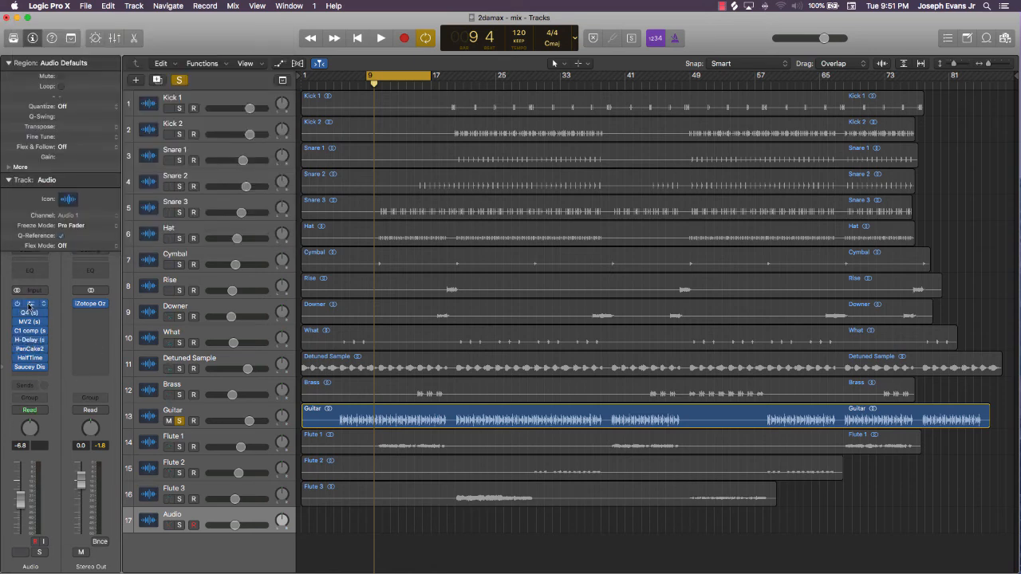
Step: Review the ValhallaRoom, Q4 (s) and MV2 (s) plug-ins on the Audio track, closing each one
click(32, 307)
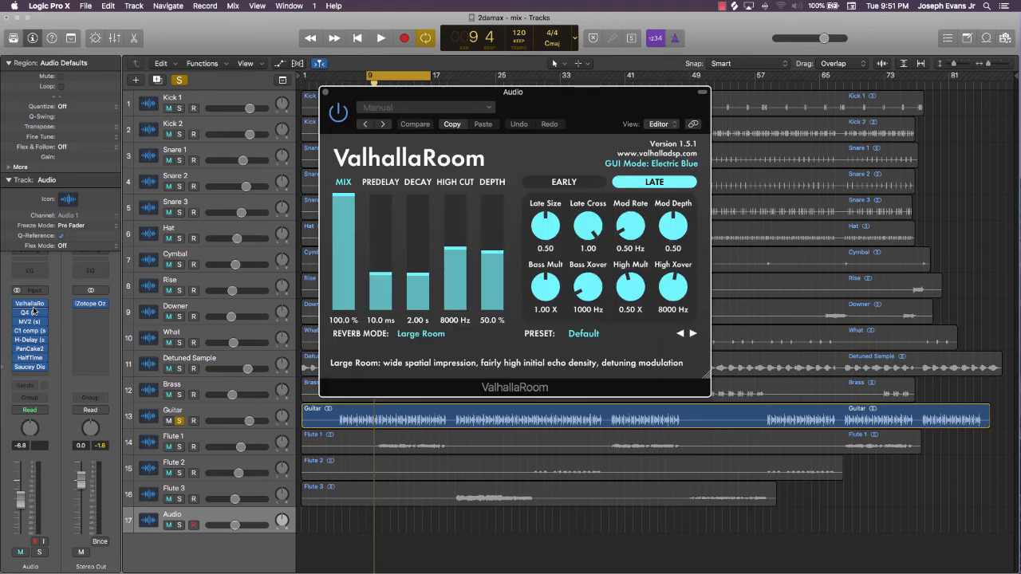
click(325, 94)
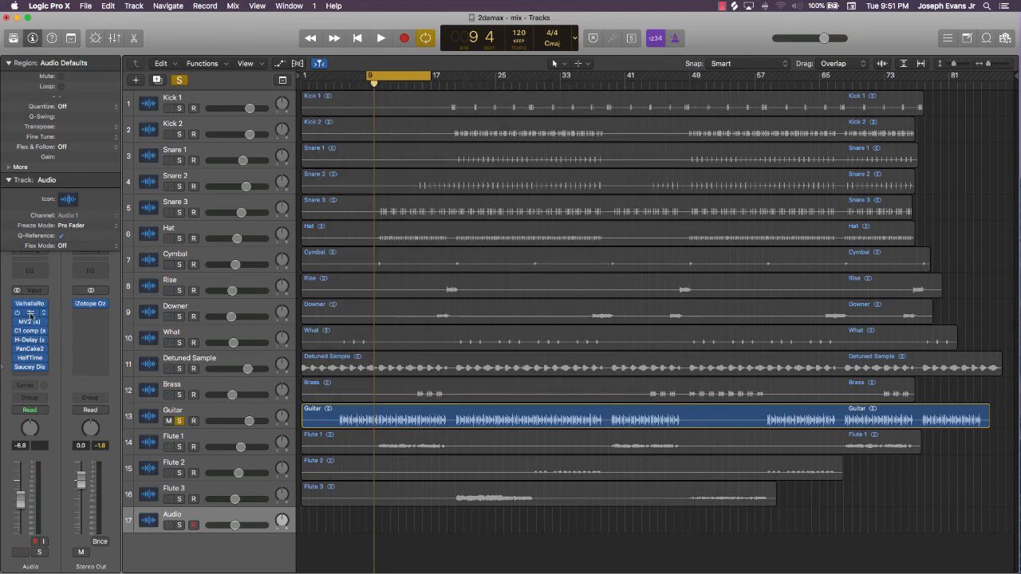
click(30, 313)
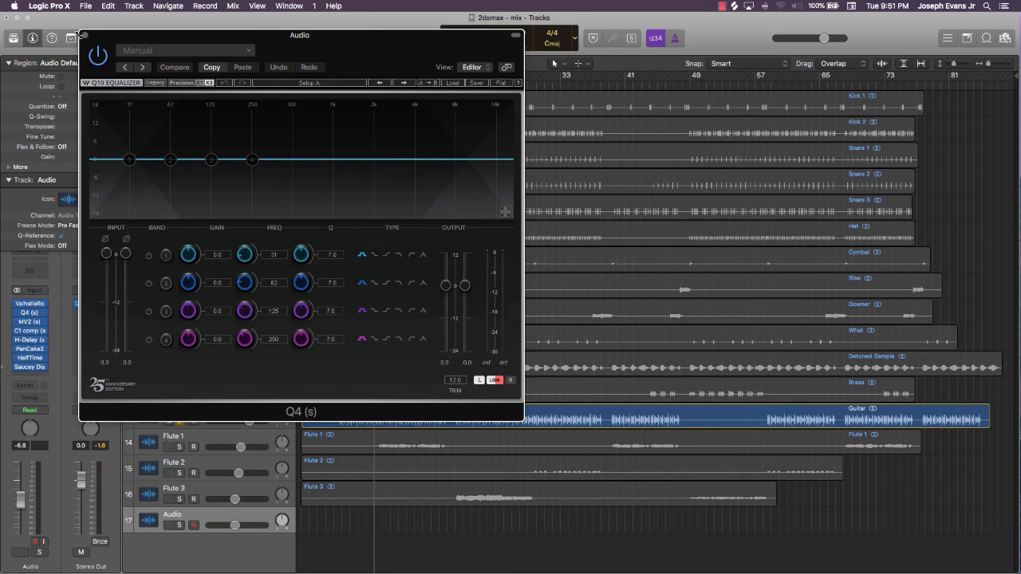
click(85, 35)
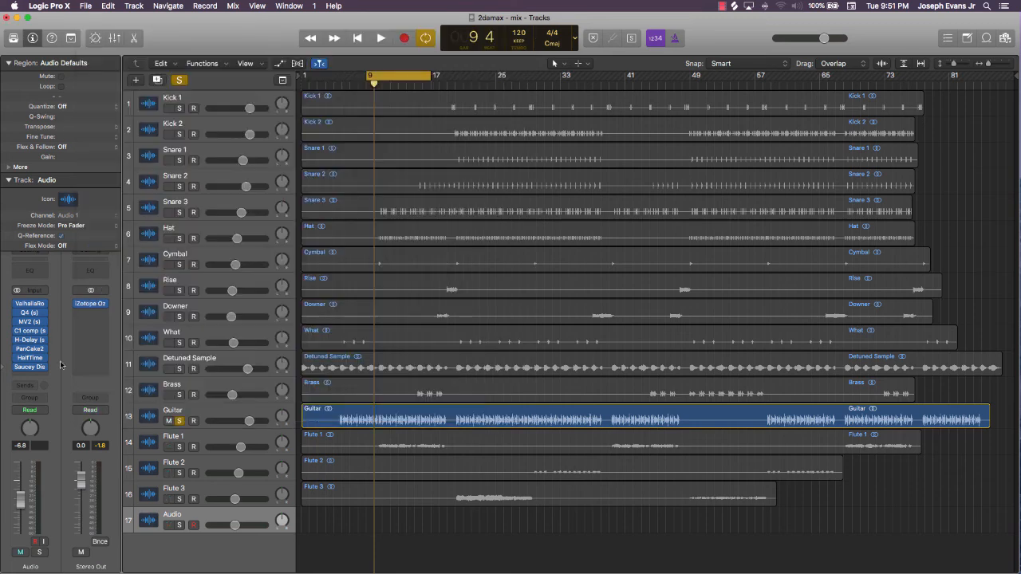
click(30, 321)
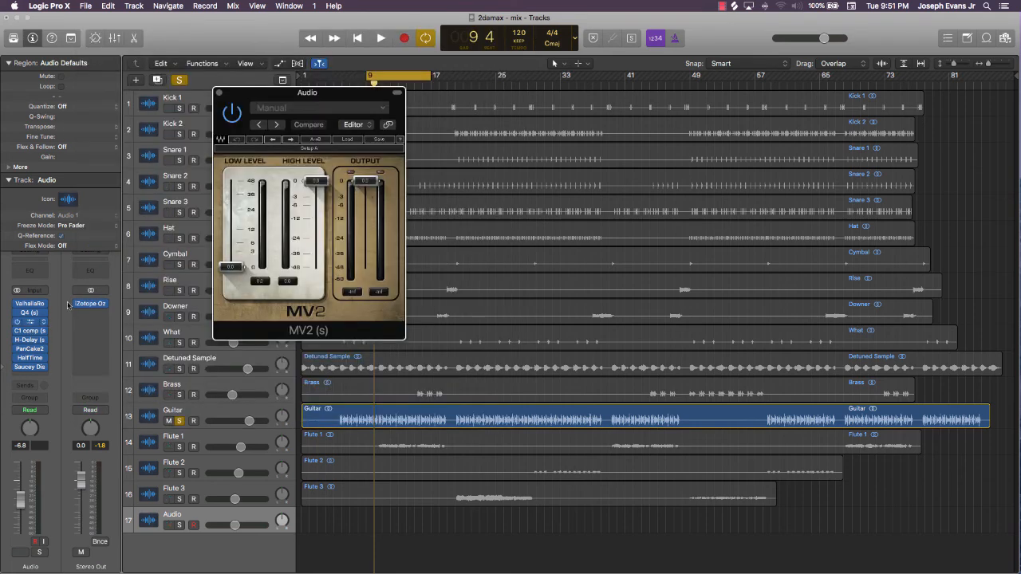
click(218, 93)
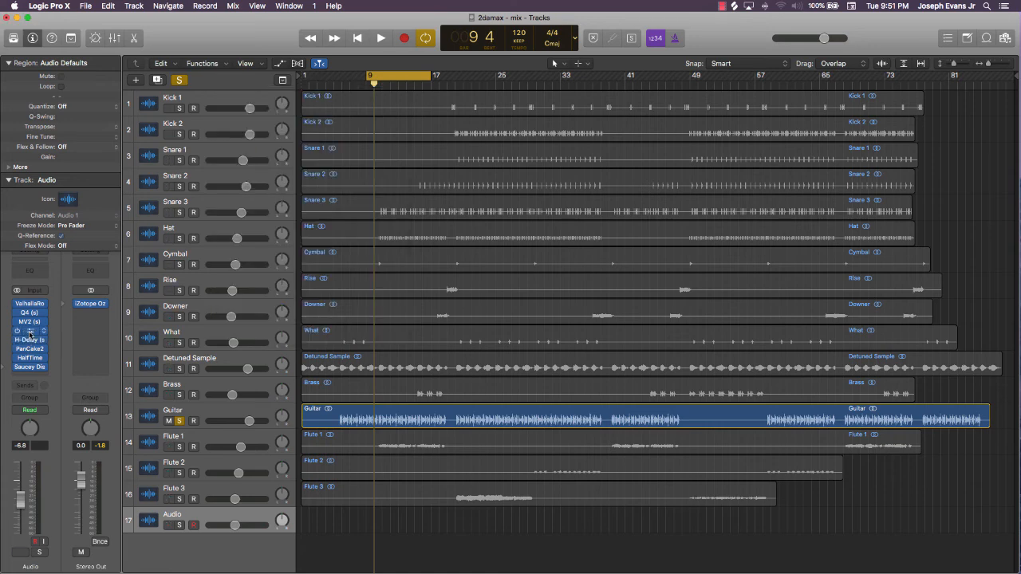
Step: Review the C1 comp (s) and H-Delay (s) plug-ins on the Audio track, closing each one
click(30, 330)
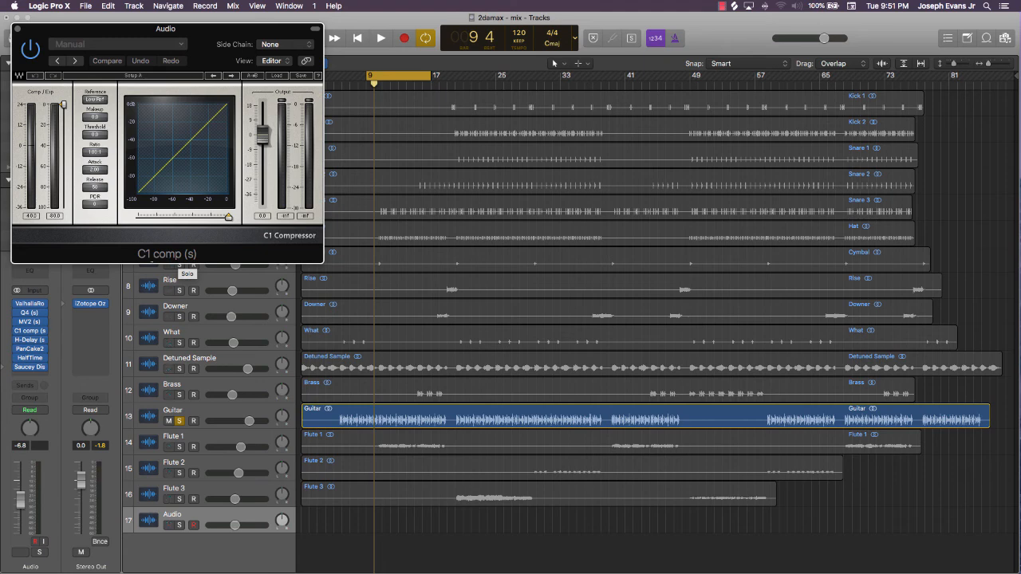
click(18, 28)
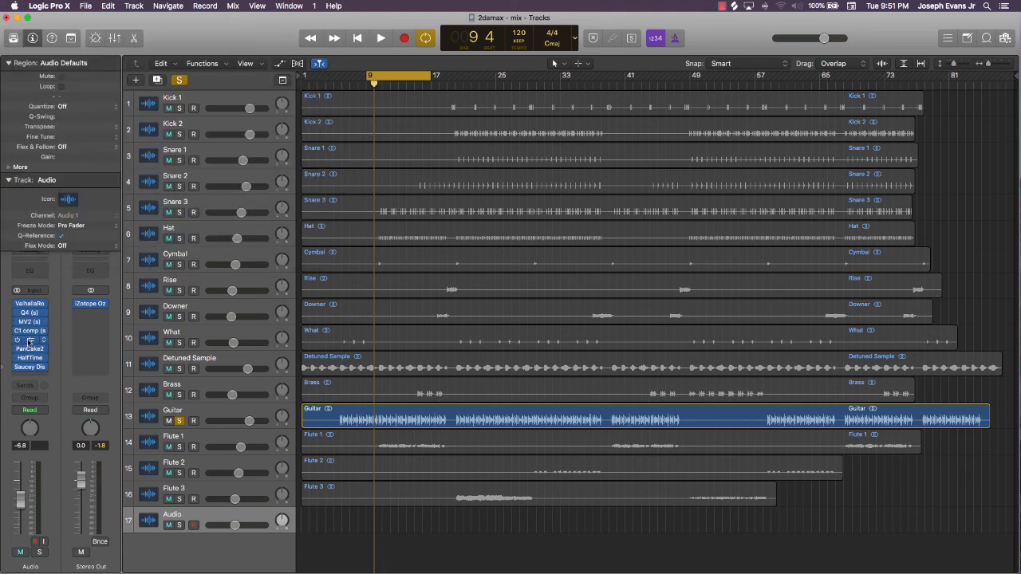
click(28, 341)
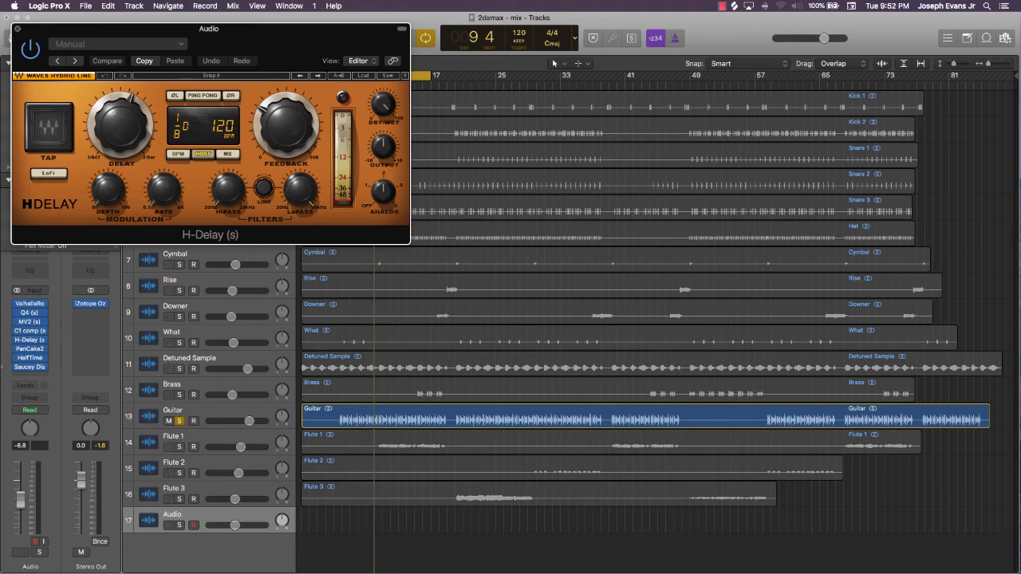
click(18, 29)
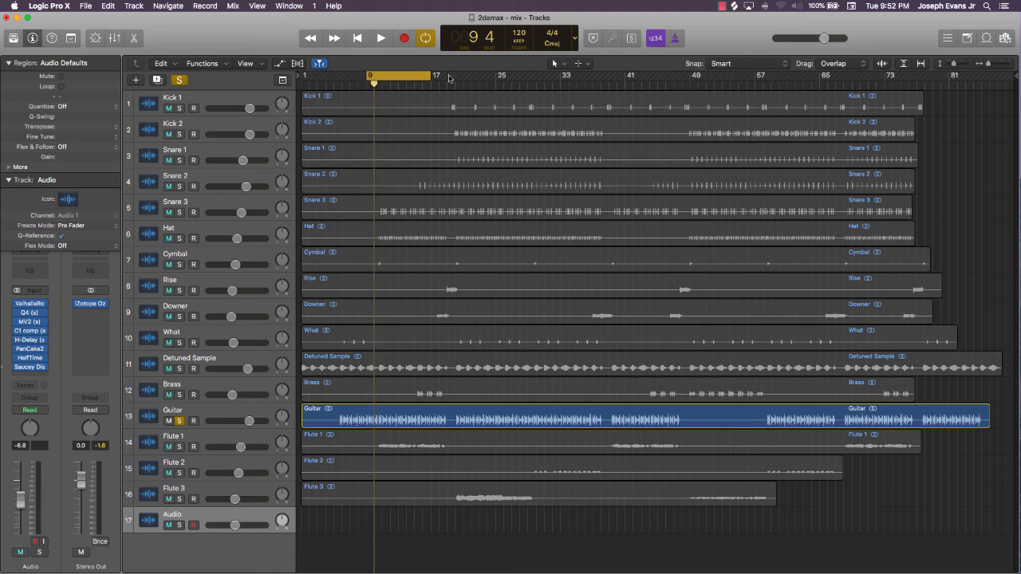
Step: Turn off the cycle over bars 9 to 17
click(411, 76)
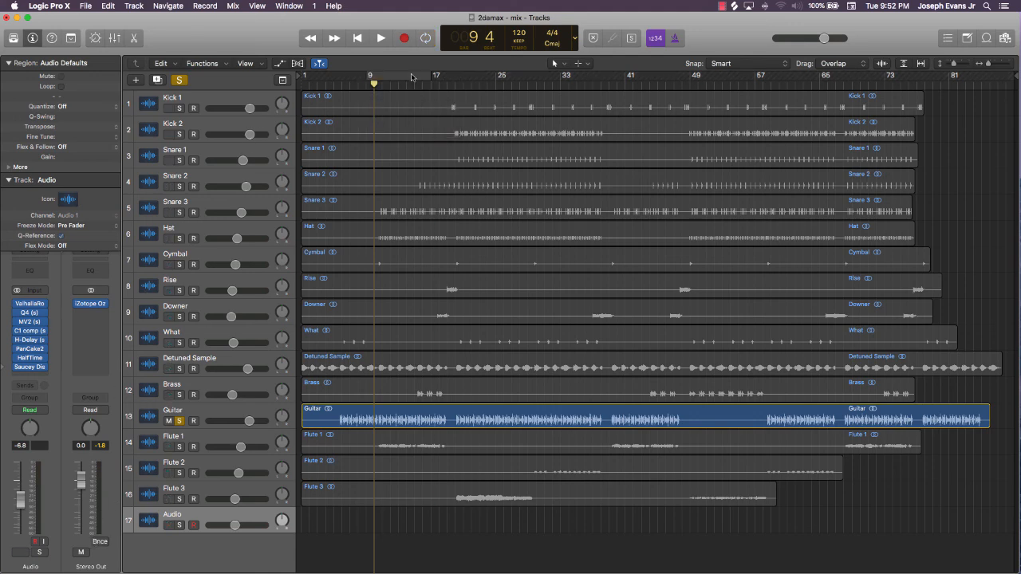